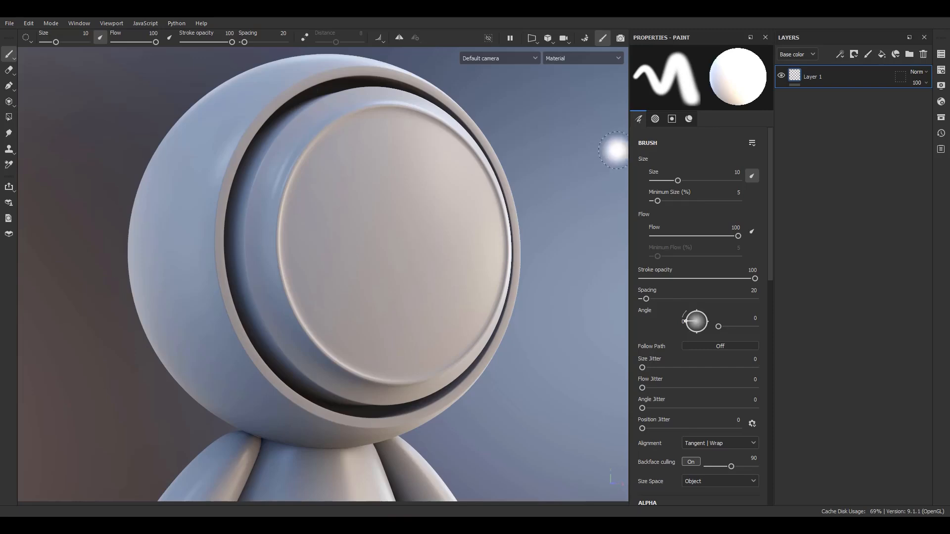
# - Increase the brush size to 28.93, keeping the flow at 100
pyautogui.keyDown('alt'); pyautogui.moveTo(443, 232); pyautogui.dragTo(440, 248, button='middle'); pyautogui.keyUp('alt')
pyautogui.keyDown('alt'); pyautogui.moveTo(439, 248); pyautogui.dragTo(413, 247); pyautogui.keyUp('alt')
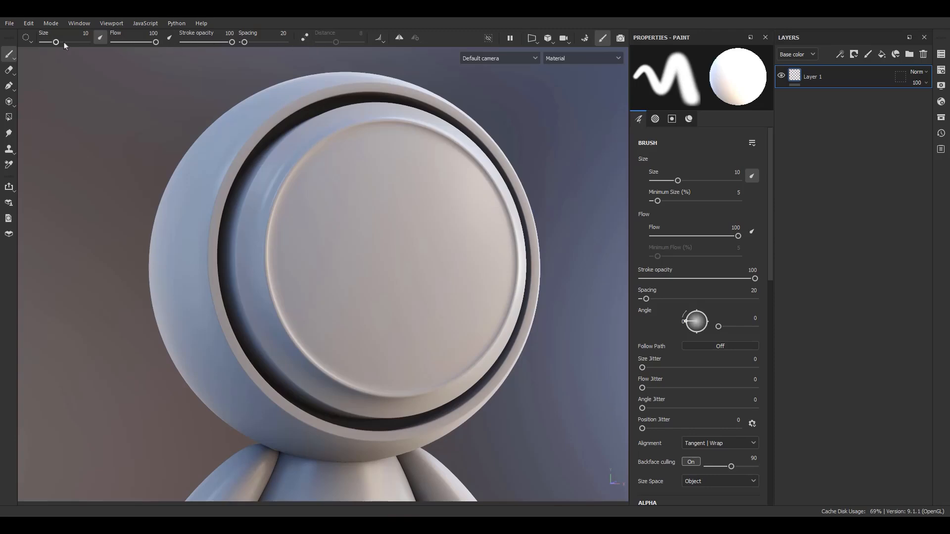
pyautogui.moveTo(56, 42); pyautogui.dragTo(66, 42)
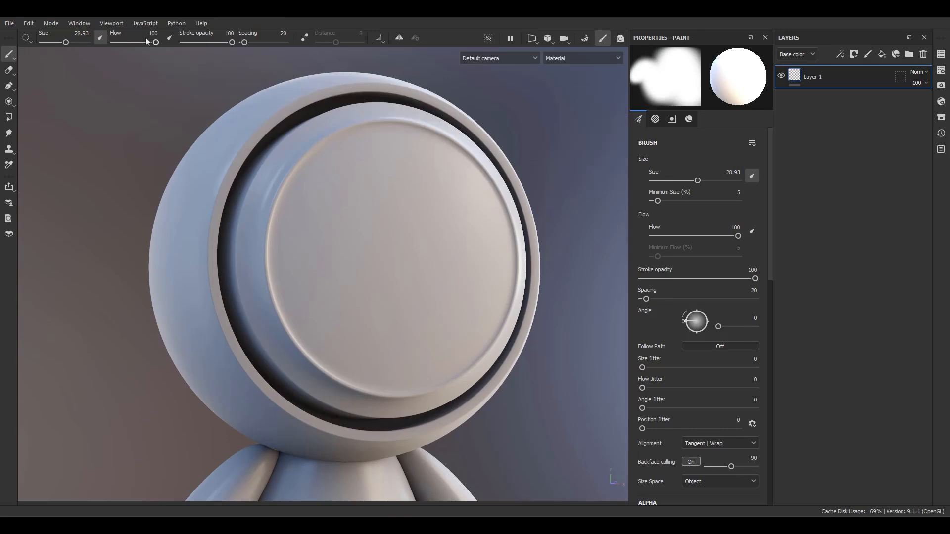
pyautogui.moveTo(156, 42)
pyautogui.mouseDown()
pyautogui.moveTo(127, 43)
pyautogui.moveTo(155, 49)
pyautogui.mouseUp()
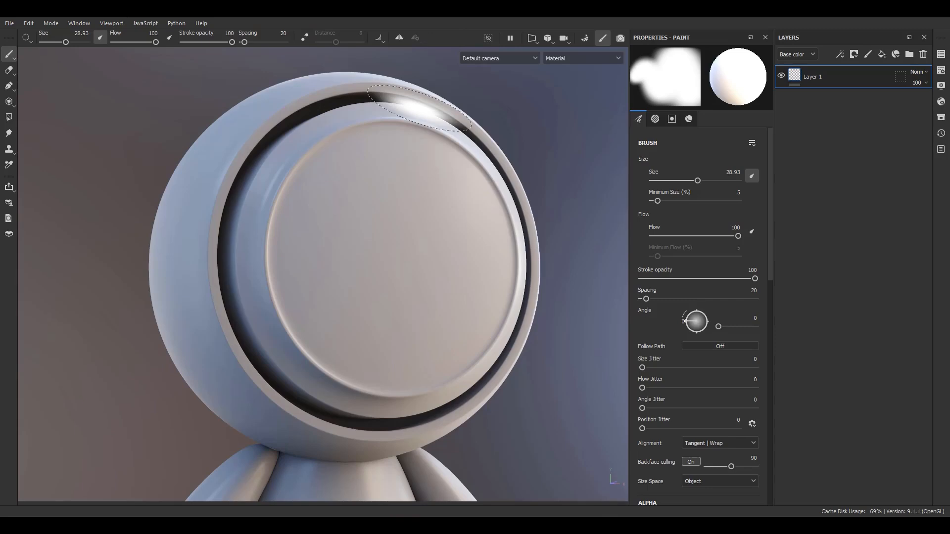
# - Enable Lazy Mouse for the brush and reduce the brush size to 2.04
pyautogui.click(305, 39)
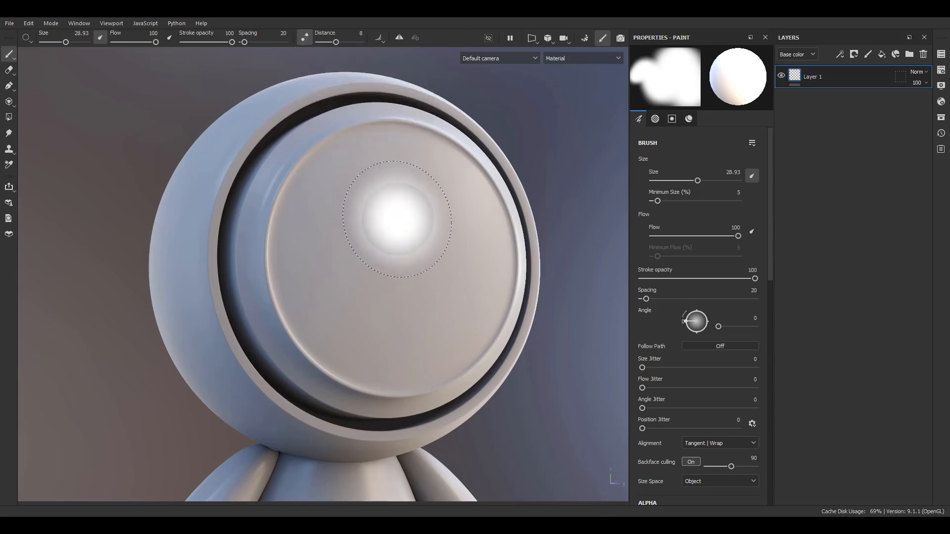
pyautogui.keyDown('ctrl'); pyautogui.moveTo(415, 226); pyautogui.dragTo(340, 197, button='right'); pyautogui.keyUp('ctrl')
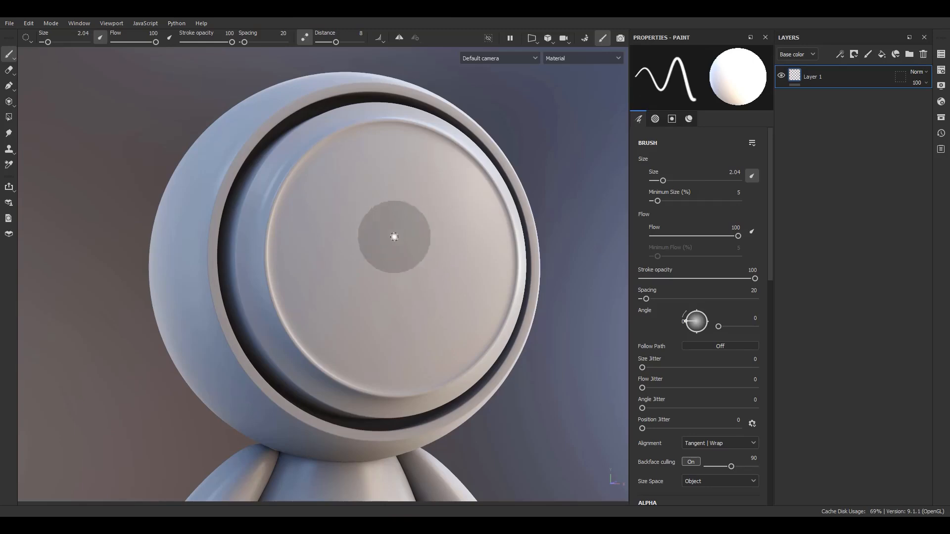
pyautogui.moveTo(422, 244)
pyautogui.keyDown('alt'); pyautogui.mouseDown()
pyautogui.moveTo(372, 250)
pyautogui.moveTo(423, 246)
pyautogui.mouseUp(); pyautogui.keyUp('alt')
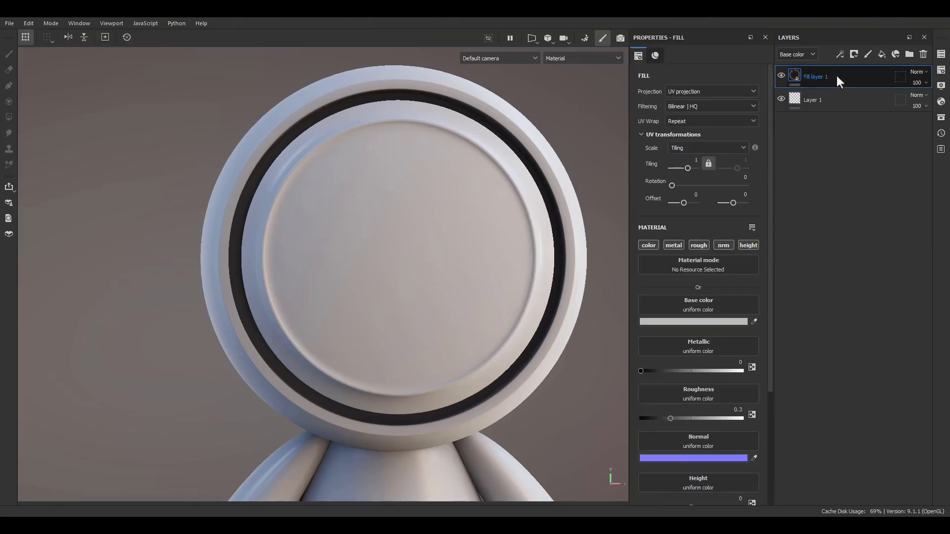
# - Move the fill layer beneath Layer 1 in the layer stack and make Layer 1 active for painting
pyautogui.moveTo(835, 73); pyautogui.dragTo(835, 107)
pyautogui.click(827, 85)
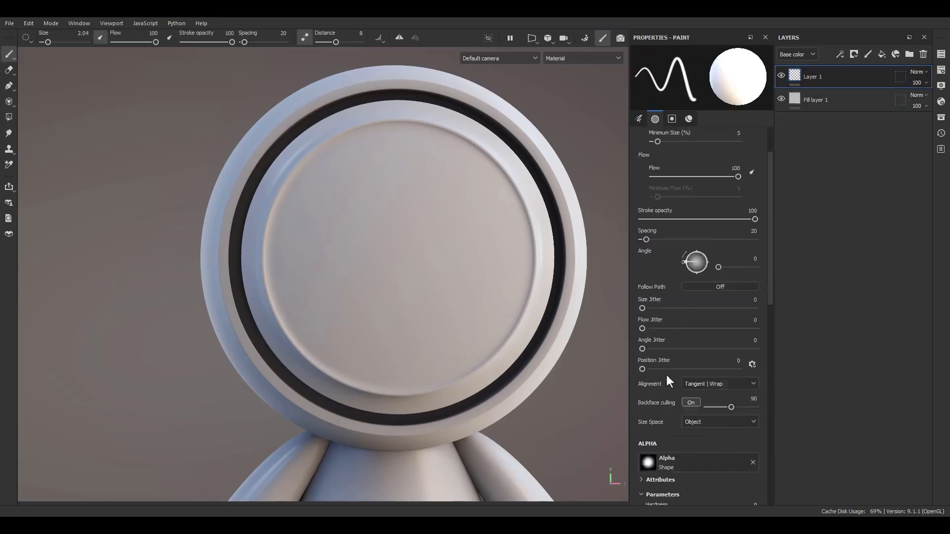
# - Set the brush's base color to pure red and limit painting to the color channel only
pyautogui.scroll(-5, 666, 372)
pyautogui.click(683, 341)
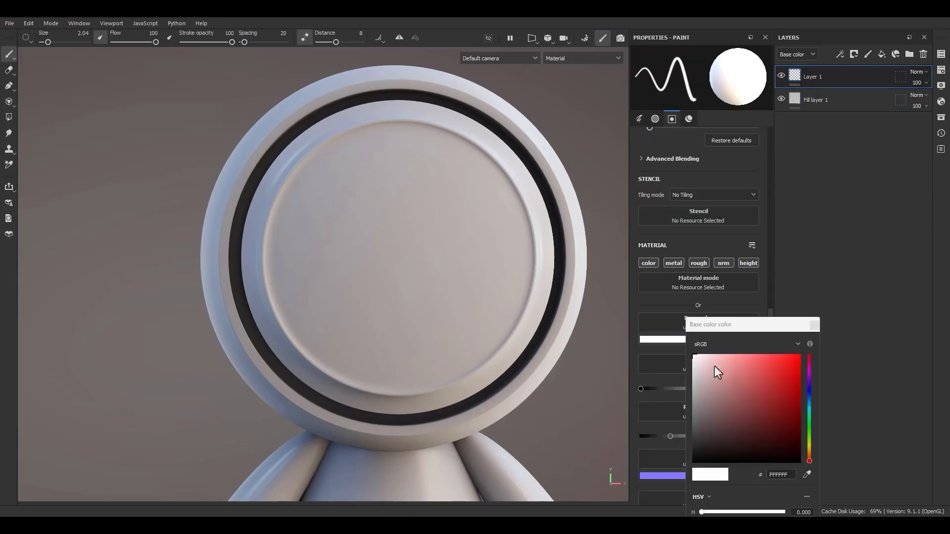
pyautogui.moveTo(716, 371); pyautogui.dragTo(821, 345)
pyautogui.click(813, 322)
pyautogui.click(648, 264)
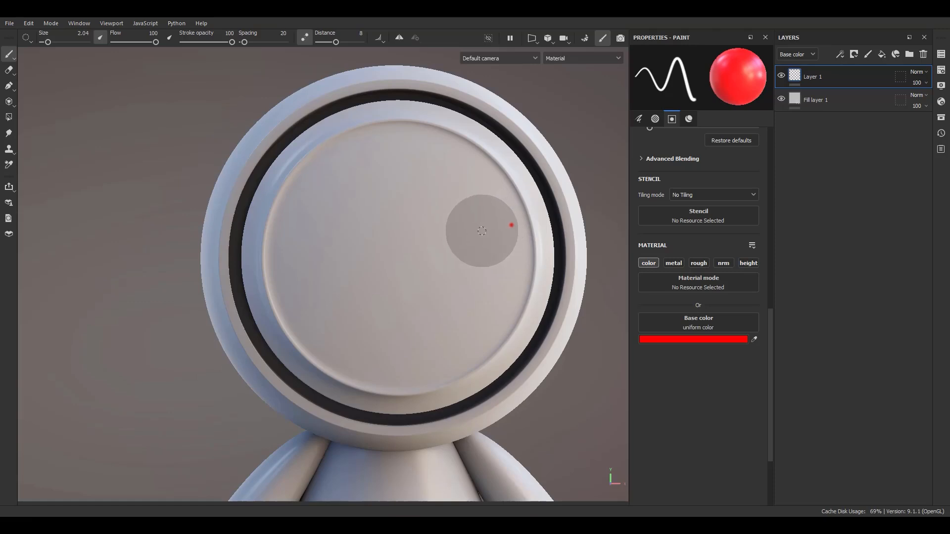
# - Test looping red strokes on the round face with and without Lazy Mouse and undo both
pyautogui.moveTo(481, 231); pyautogui.dragTo(399, 245)
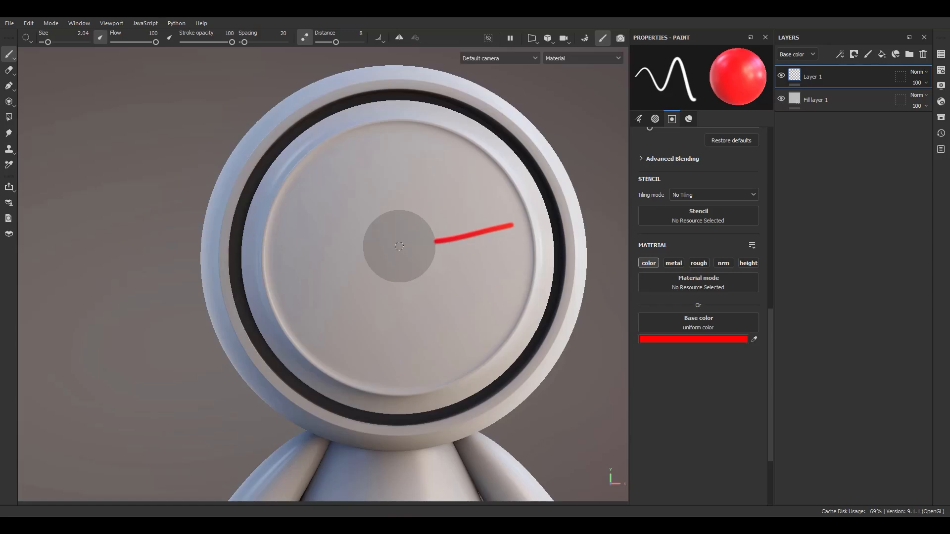
pyautogui.moveTo(399, 246)
pyautogui.mouseDown()
pyautogui.moveTo(360, 260)
pyautogui.moveTo(318, 297)
pyautogui.moveTo(324, 328)
pyautogui.moveTo(365, 357)
pyautogui.moveTo(412, 358)
pyautogui.moveTo(450, 340)
pyautogui.moveTo(470, 307)
pyautogui.moveTo(463, 267)
pyautogui.moveTo(426, 239)
pyautogui.moveTo(324, 204)
pyautogui.moveTo(314, 148)
pyautogui.moveTo(406, 151)
pyautogui.moveTo(416, 223)
pyautogui.moveTo(403, 286)
pyautogui.moveTo(439, 318)
pyautogui.moveTo(495, 299)
pyautogui.moveTo(487, 242)
pyautogui.moveTo(446, 183)
pyautogui.mouseUp()
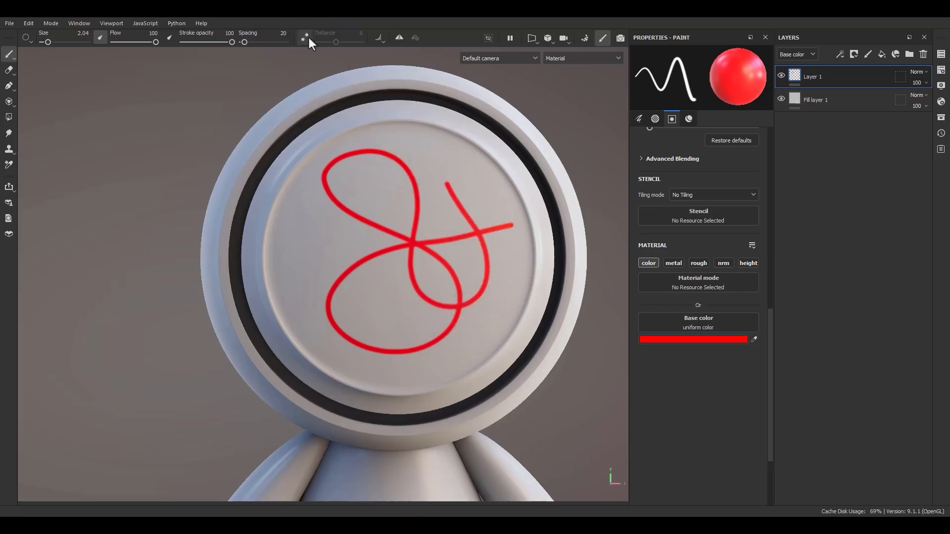
pyautogui.moveTo(517, 242)
pyautogui.mouseDown()
pyautogui.moveTo(500, 244)
pyautogui.moveTo(478, 274)
pyautogui.moveTo(495, 327)
pyautogui.moveTo(417, 358)
pyautogui.moveTo(330, 360)
pyautogui.moveTo(286, 288)
pyautogui.moveTo(312, 243)
pyautogui.moveTo(375, 236)
pyautogui.moveTo(412, 180)
pyautogui.mouseUp()
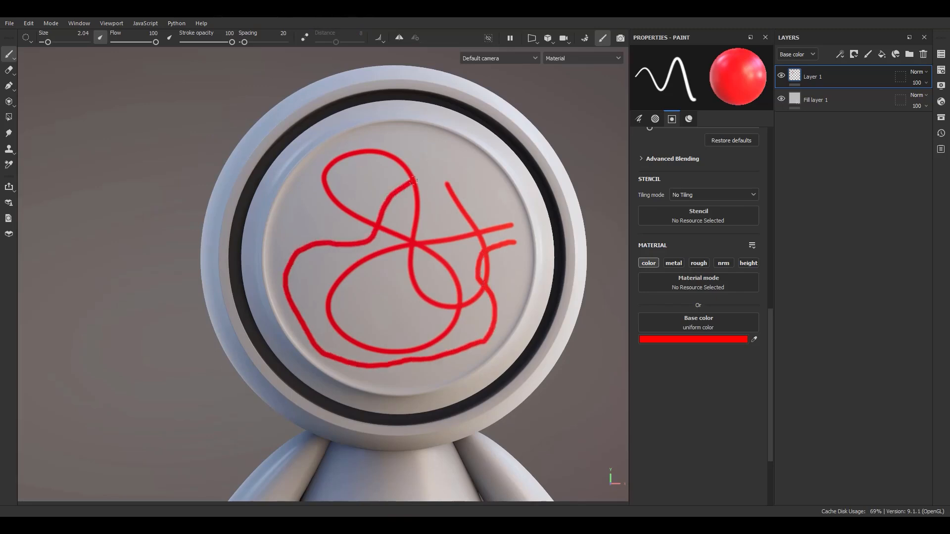
pyautogui.hotkey('ctrl', 'z')
pyautogui.hotkey('ctrl', 'z')
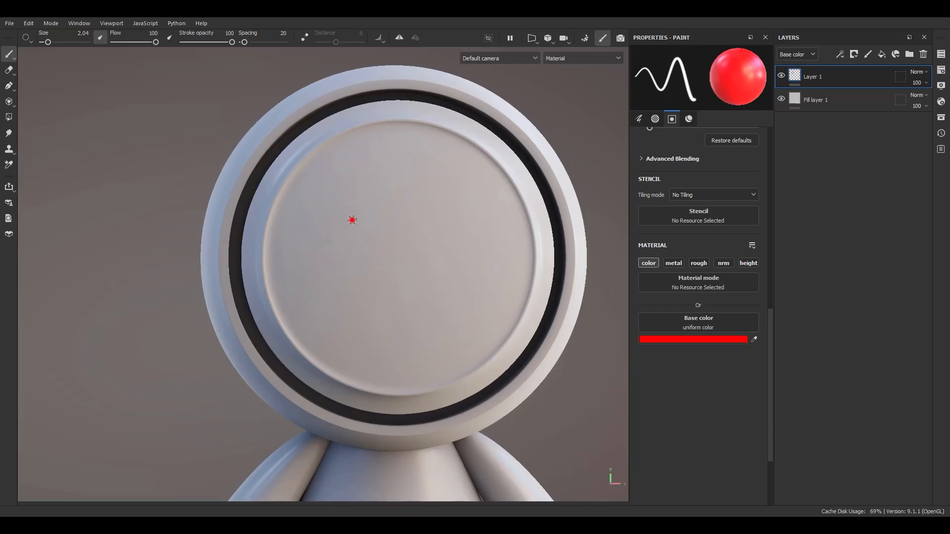
# - Paint two U-shaped red strokes on the round face, the upper without Lazy Mouse and the lower with it at distance 8
pyautogui.keyDown('alt'); pyautogui.moveTo(352, 220); pyautogui.dragTo(400, 312, button='right'); pyautogui.keyUp('alt')
pyautogui.keyDown('alt'); pyautogui.moveTo(509, 267); pyautogui.dragTo(484, 278, button='middle'); pyautogui.keyUp('alt')
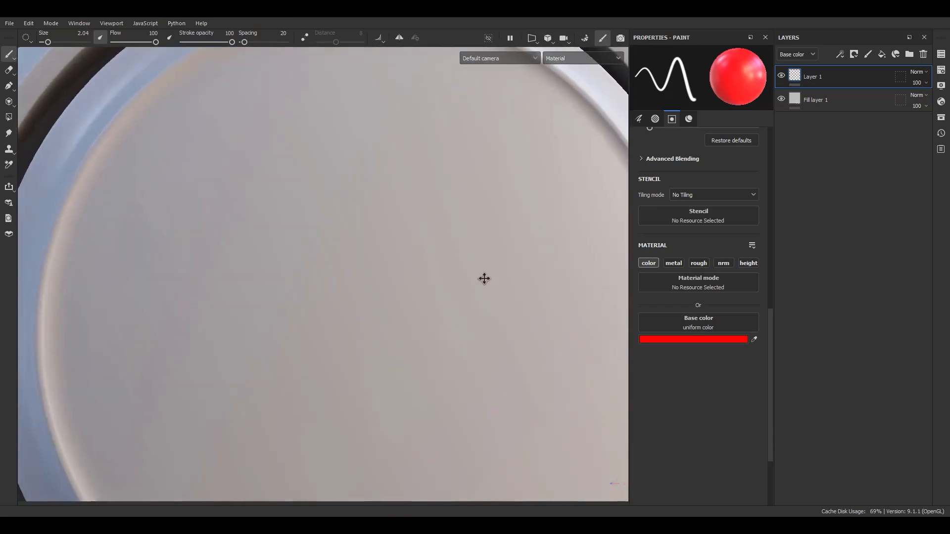
pyautogui.keyDown('alt'); pyautogui.moveTo(485, 279); pyautogui.dragTo(473, 284); pyautogui.keyUp('alt')
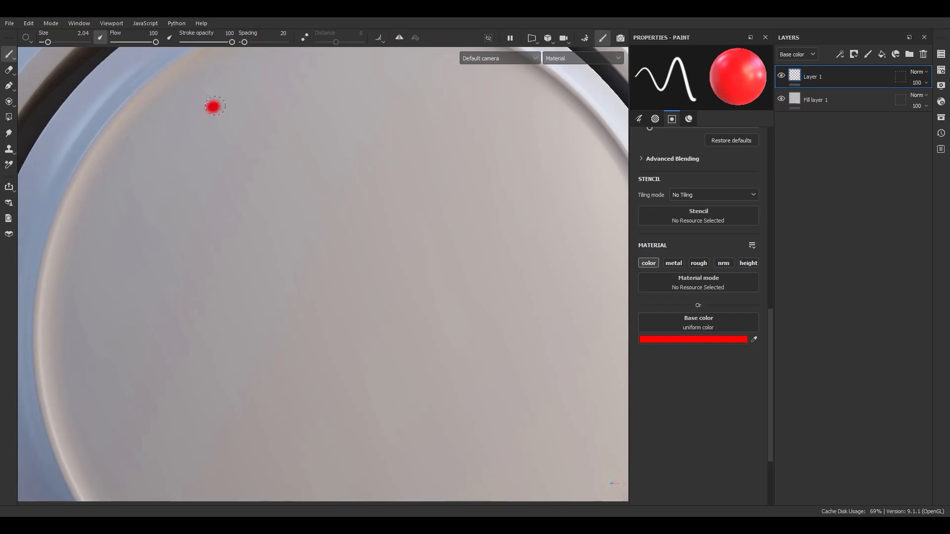
pyautogui.moveTo(215, 106)
pyautogui.mouseDown()
pyautogui.moveTo(354, 95)
pyautogui.moveTo(520, 161)
pyautogui.moveTo(454, 214)
pyautogui.moveTo(214, 214)
pyautogui.mouseUp()
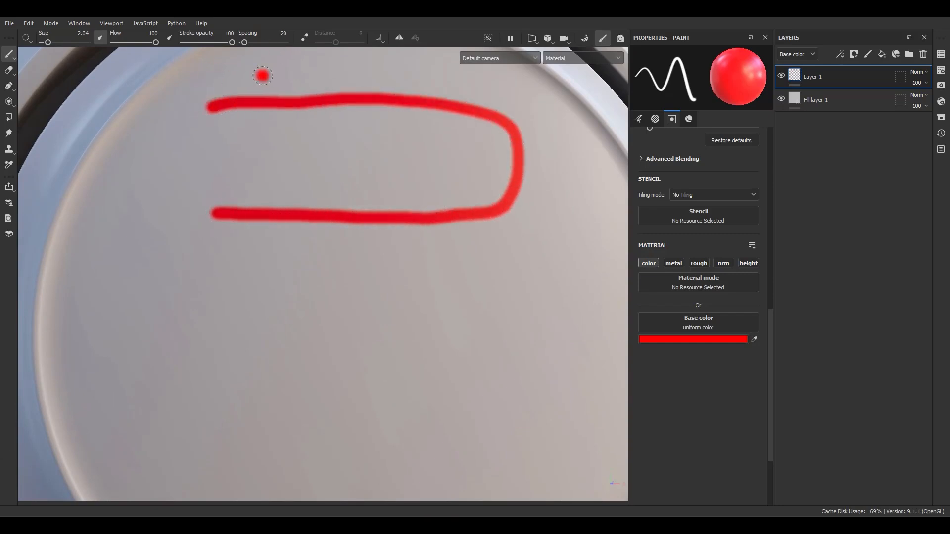
pyautogui.click(300, 42)
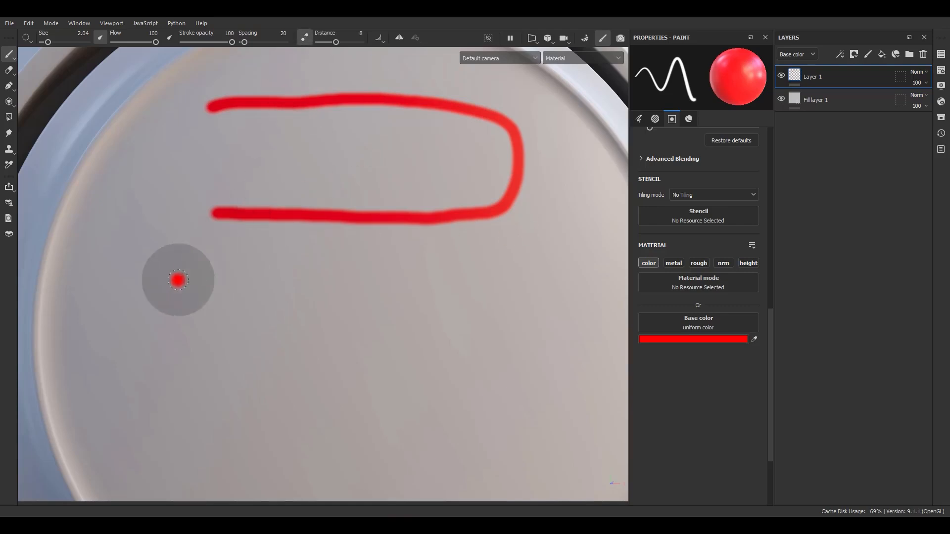
pyautogui.moveTo(186, 278)
pyautogui.mouseDown()
pyautogui.moveTo(462, 271)
pyautogui.moveTo(525, 316)
pyautogui.moveTo(500, 371)
pyautogui.moveTo(403, 403)
pyautogui.moveTo(306, 403)
pyautogui.moveTo(189, 384)
pyautogui.mouseUp()
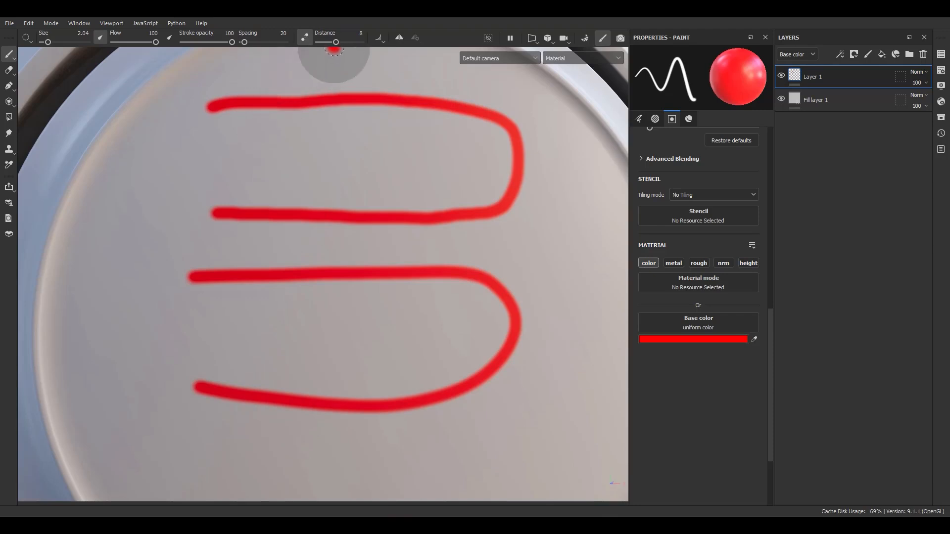
# - Try a curved red stroke on the face with the Lazy Mouse distance set to 20 and undo it
pyautogui.moveTo(336, 44); pyautogui.dragTo(381, 57)
pyautogui.keyDown('alt'); pyautogui.moveTo(406, 278); pyautogui.dragTo(404, 260, button='right'); pyautogui.keyUp('alt')
pyautogui.keyDown('alt'); pyautogui.moveTo(404, 260); pyautogui.dragTo(374, 250, button='middle'); pyautogui.keyUp('alt')
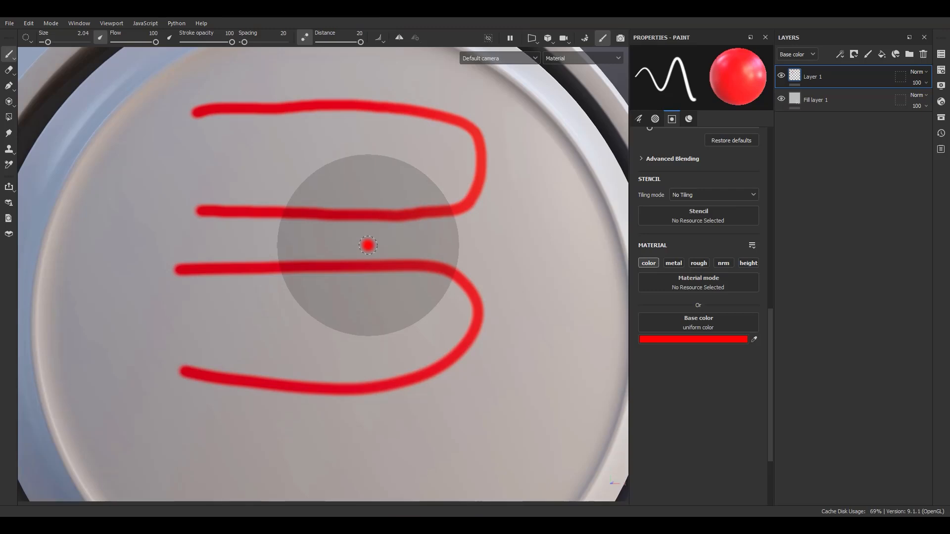
pyautogui.moveTo(168, 179)
pyautogui.mouseDown()
pyautogui.moveTo(364, 159)
pyautogui.moveTo(434, 275)
pyautogui.moveTo(373, 343)
pyautogui.moveTo(225, 402)
pyautogui.mouseUp()
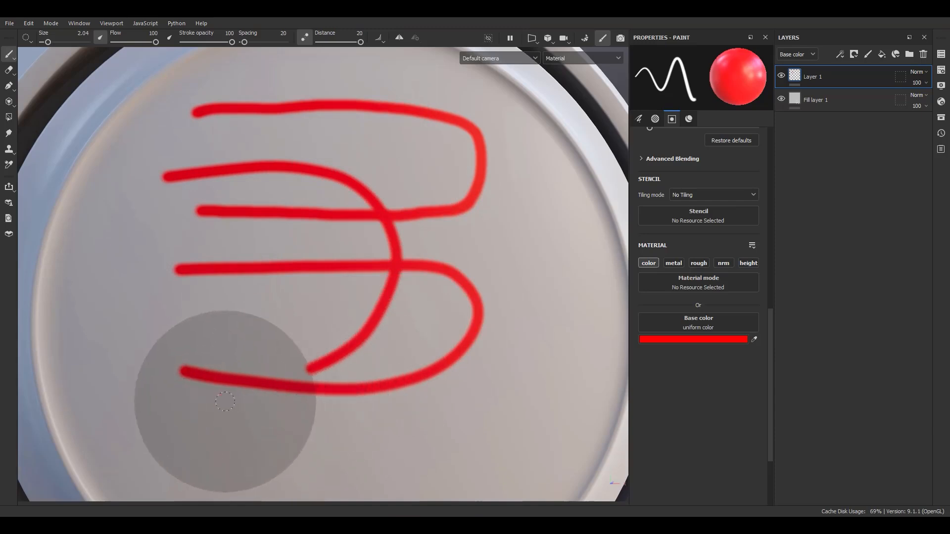
pyautogui.hotkey('ctrl', 'z')
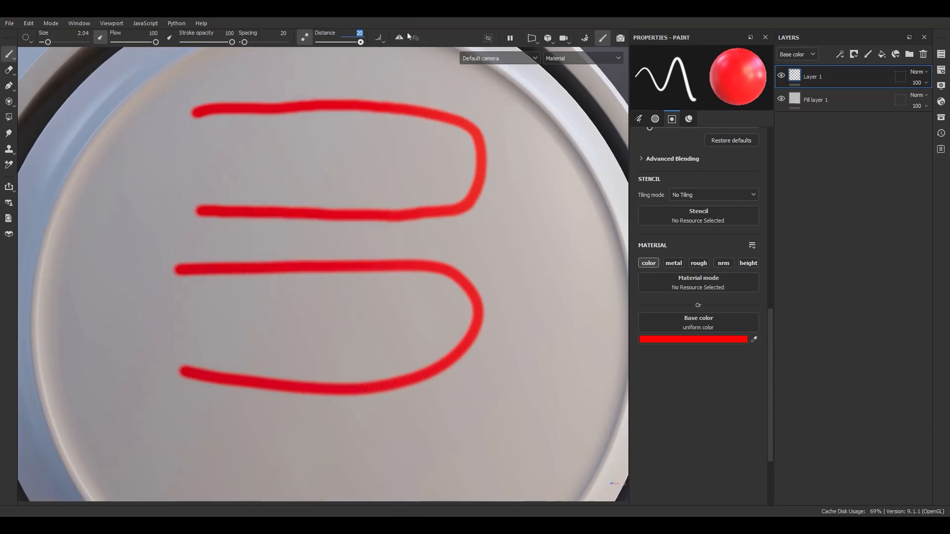
# - Set the Lazy Mouse distance to 2 and paint a long winding red stroke across the face
pyautogui.write('2')
pyautogui.press('Return')
pyautogui.moveTo(207, 160)
pyautogui.mouseDown()
pyautogui.moveTo(312, 150)
pyautogui.moveTo(400, 217)
pyautogui.moveTo(339, 254)
pyautogui.moveTo(191, 287)
pyautogui.moveTo(237, 341)
pyautogui.moveTo(376, 333)
pyautogui.moveTo(480, 396)
pyautogui.moveTo(335, 437)
pyautogui.moveTo(417, 465)
pyautogui.moveTo(560, 412)
pyautogui.moveTo(555, 236)
pyautogui.moveTo(535, 156)
pyautogui.moveTo(461, 95)
pyautogui.mouseUp()
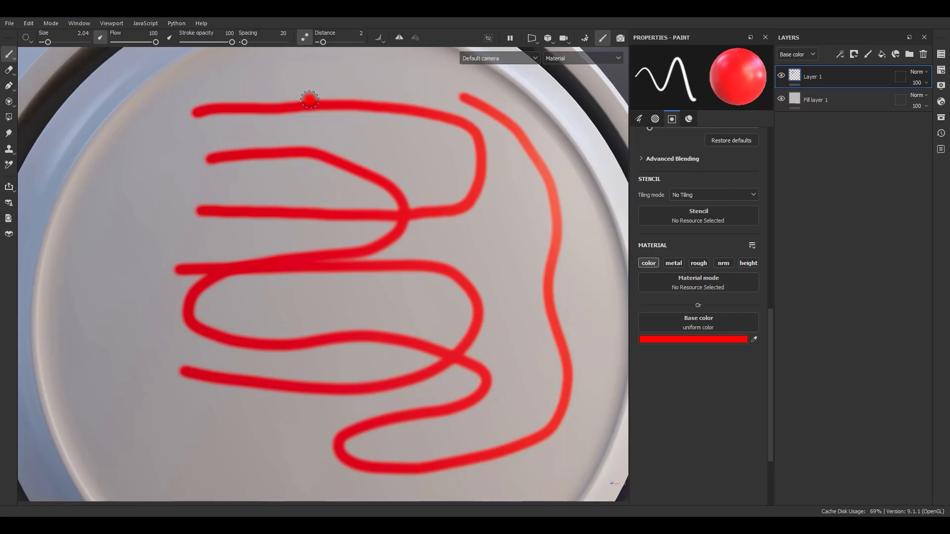
# - Turn off Lazy Mouse and replace the painted layer with a new empty paint layer above the fill layer
pyautogui.click(304, 37)
pyautogui.click(923, 53)
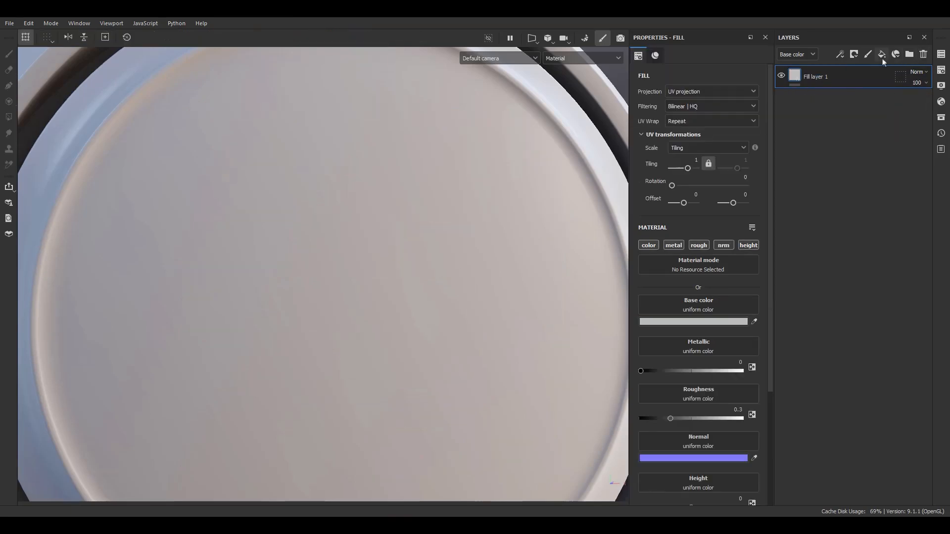
pyautogui.click(867, 53)
# - Frame the whole head at an angle and set the brush size to 17.74
pyautogui.scroll(-3, 295, 292)
pyautogui.scroll(-3, 295, 291)
pyautogui.keyDown('alt'); pyautogui.moveTo(296, 292); pyautogui.dragTo(386, 227, button='middle'); pyautogui.keyUp('alt')
pyautogui.keyDown('alt'); pyautogui.moveTo(386, 227); pyautogui.dragTo(404, 209); pyautogui.keyUp('alt')
pyautogui.scroll(1, 405, 210)
pyautogui.keyDown('alt'); pyautogui.moveTo(416, 291); pyautogui.dragTo(426, 239); pyautogui.keyUp('alt')
pyautogui.keyDown('alt'); pyautogui.moveTo(426, 239); pyautogui.dragTo(452, 237, button='middle'); pyautogui.keyUp('alt')
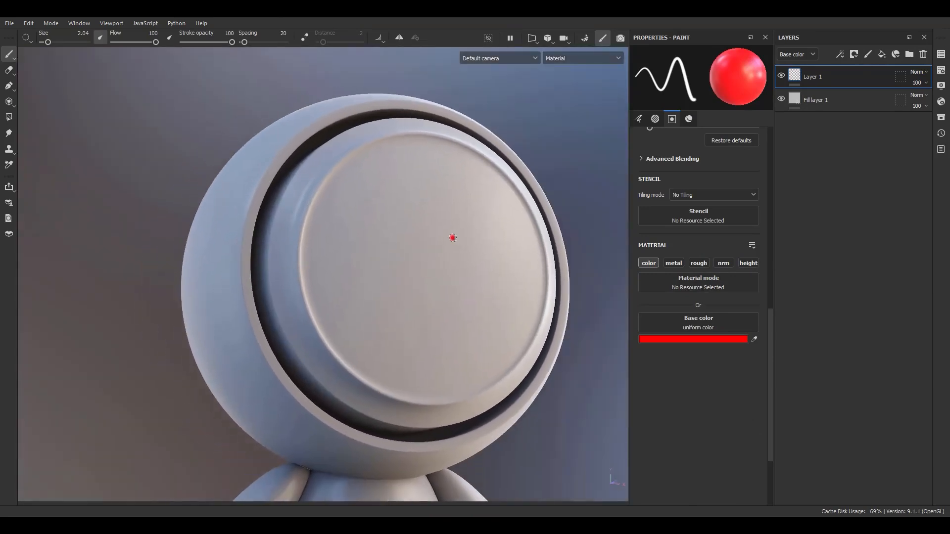
pyautogui.moveTo(451, 238)
pyautogui.keyDown('alt'); pyautogui.mouseDown()
pyautogui.moveTo(421, 292)
pyautogui.moveTo(419, 271)
pyautogui.mouseUp(); pyautogui.keyUp('alt')
pyautogui.keyDown('ctrl'); pyautogui.moveTo(411, 216); pyautogui.dragTo(428, 247, button='right'); pyautogui.keyUp('ctrl')
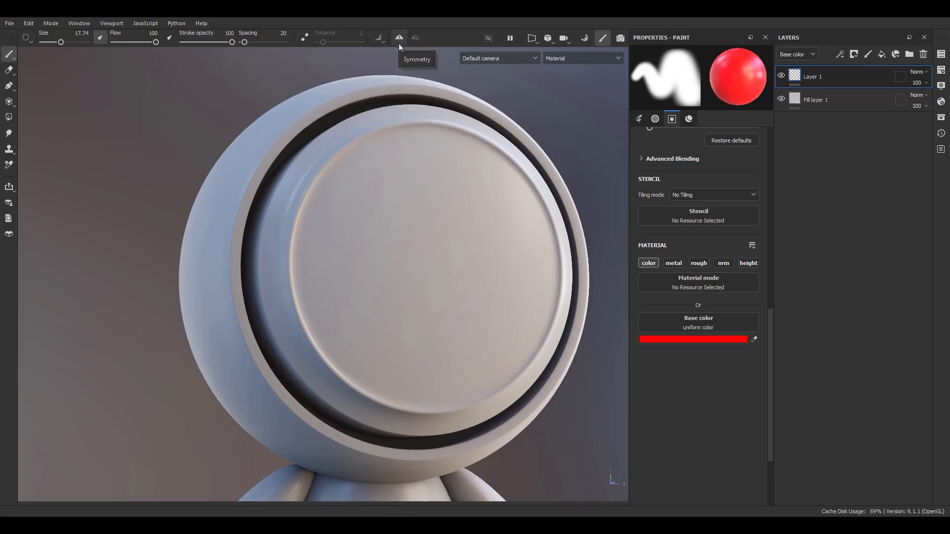
# - Assign the Barcode alpha to the brush in place of the soft round shape
pyautogui.click(25, 43)
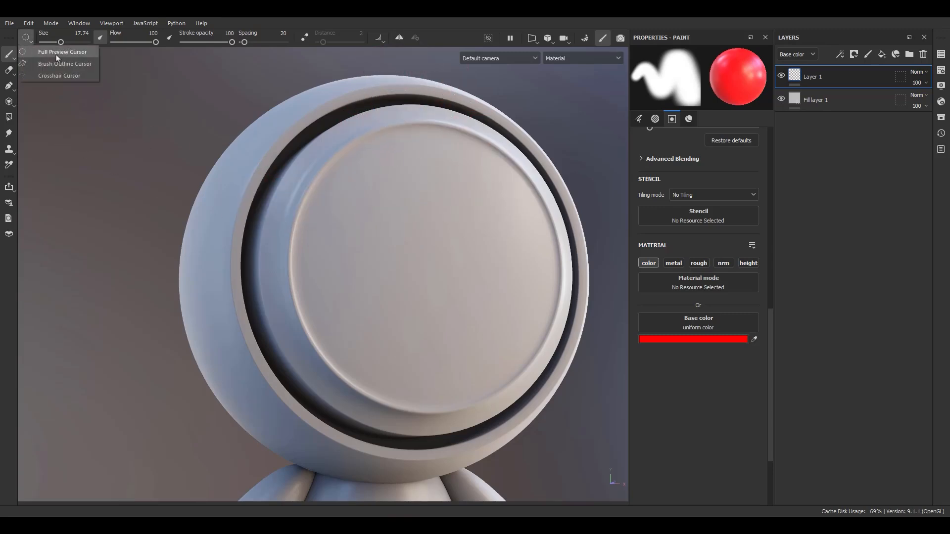
pyautogui.click(721, 283)
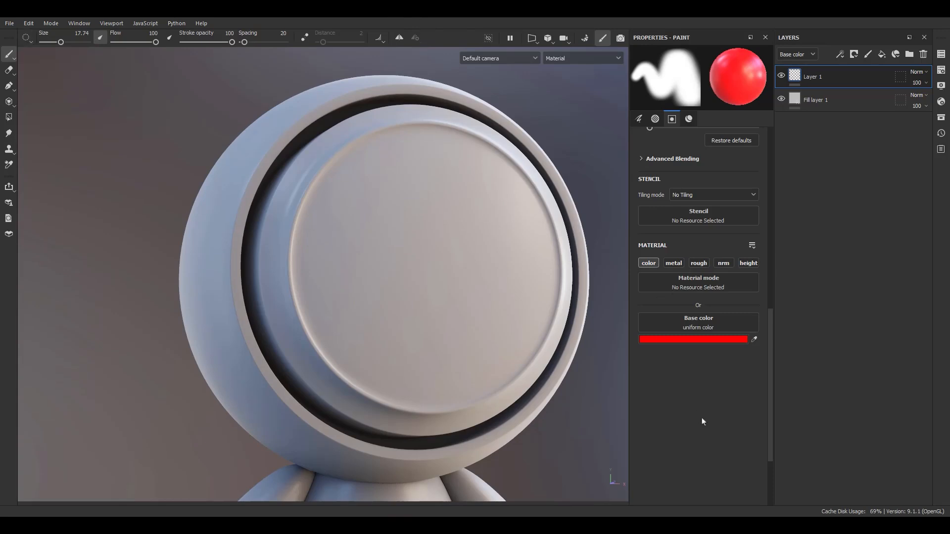
pyautogui.scroll(5, 702, 418)
pyautogui.click(717, 285)
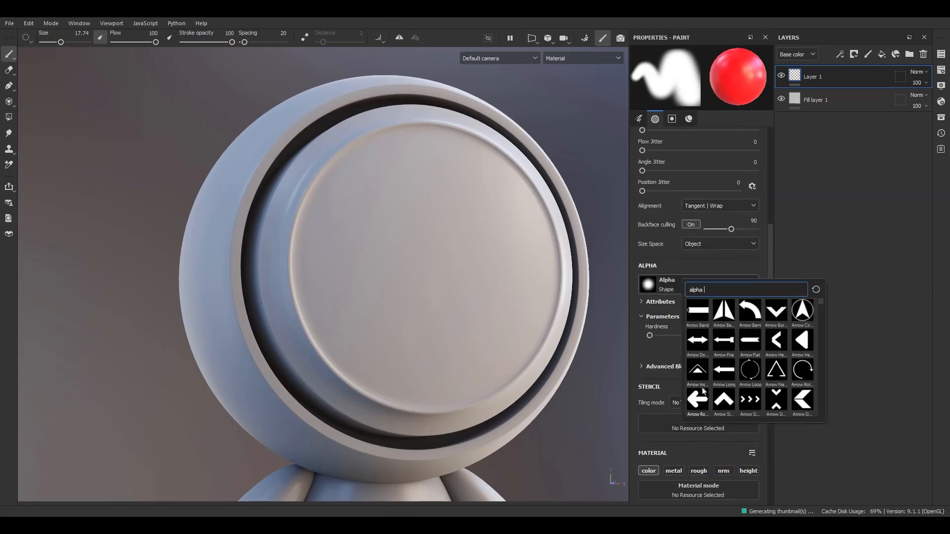
pyautogui.scroll(-3, 721, 394)
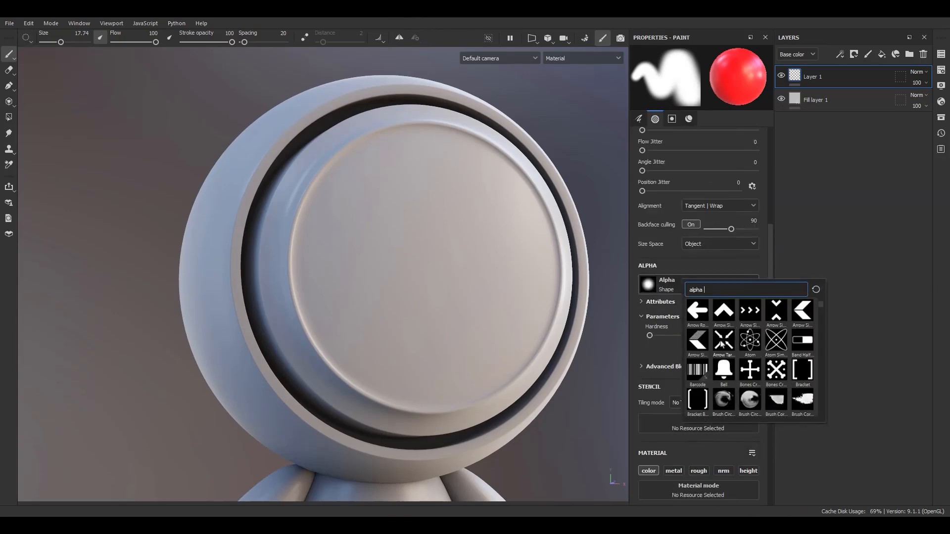
pyautogui.click(697, 370)
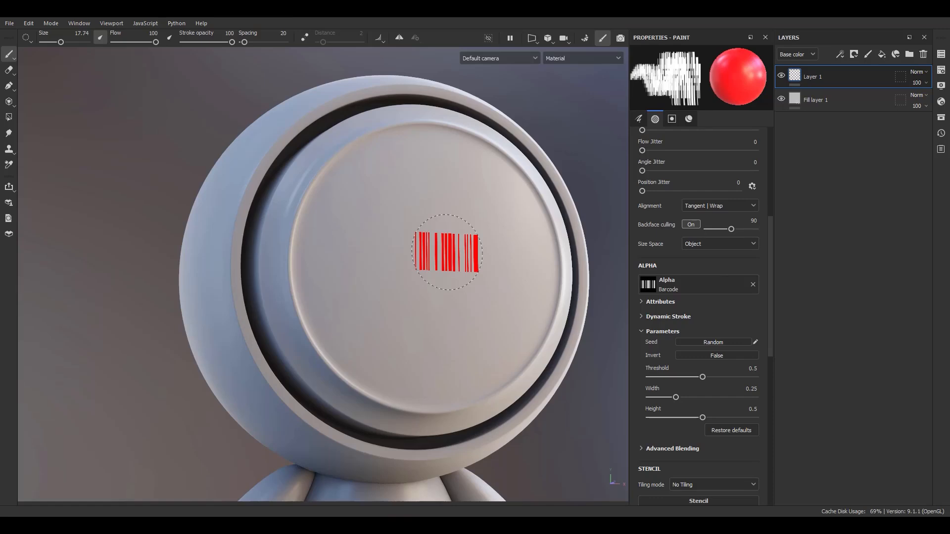
# - Try the Crosshair Cursor for the brush, and switch it to the Brush Outline Cursor
pyautogui.click(25, 39)
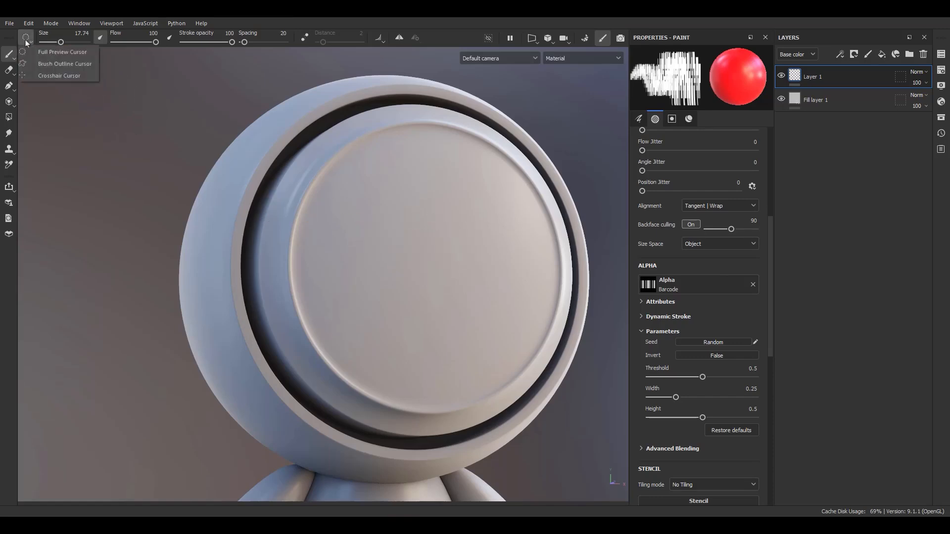
pyautogui.click(43, 76)
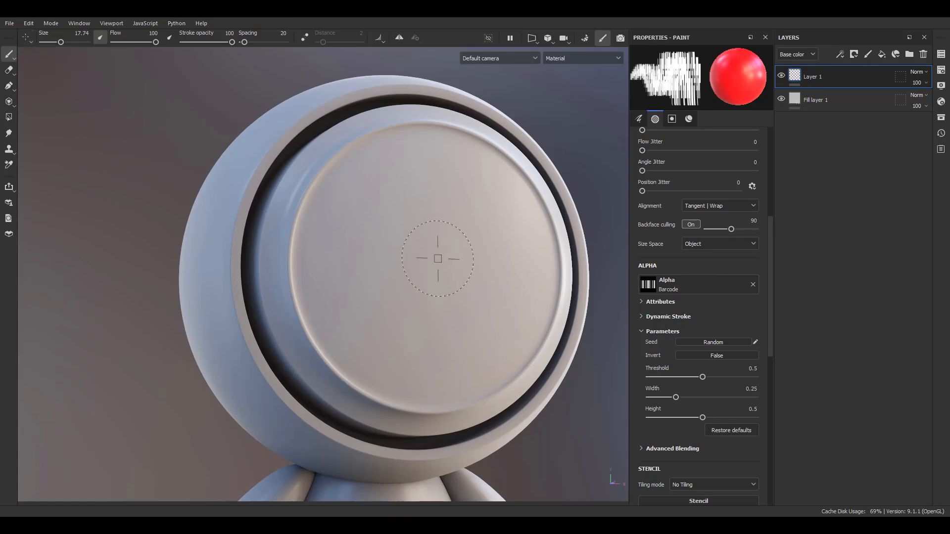
pyautogui.click(26, 37)
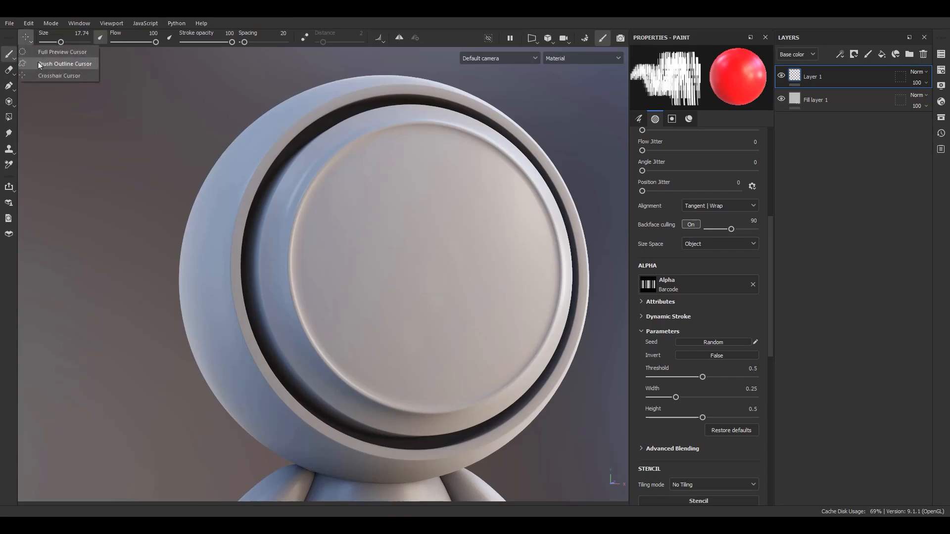
pyautogui.click(56, 66)
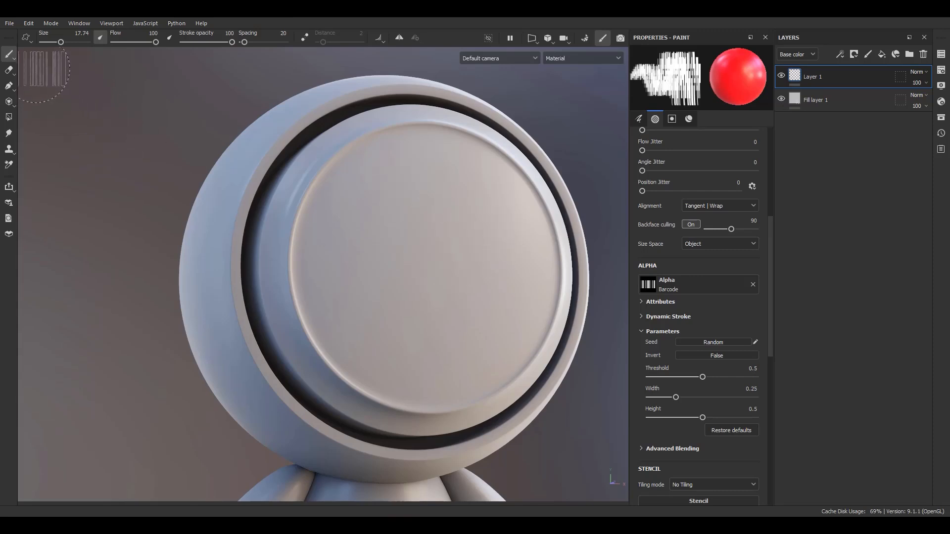
# - Switch the brush to the Full Preview Cursor and replace its Barcode alpha with the soft round Shape alpha
pyautogui.click(26, 37)
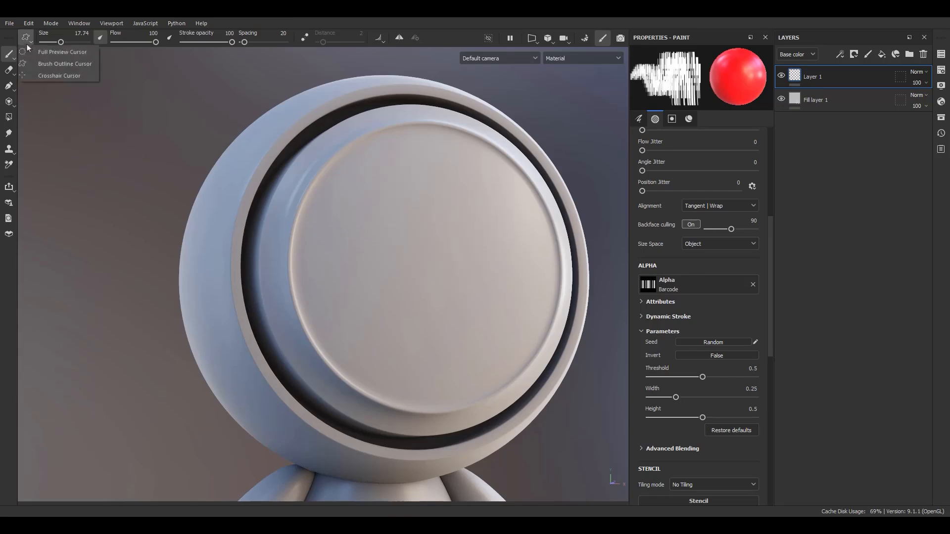
pyautogui.click(54, 54)
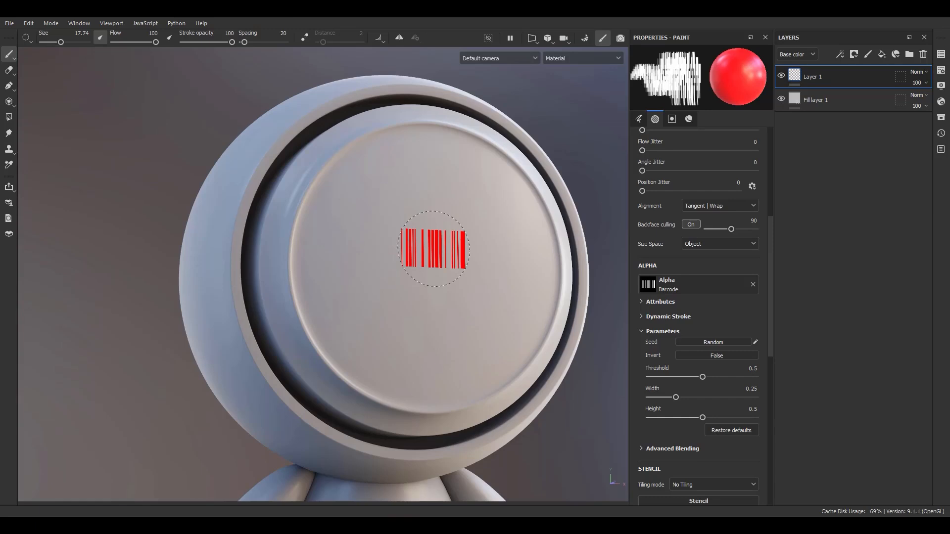
pyautogui.click(707, 285)
pyautogui.write('س')
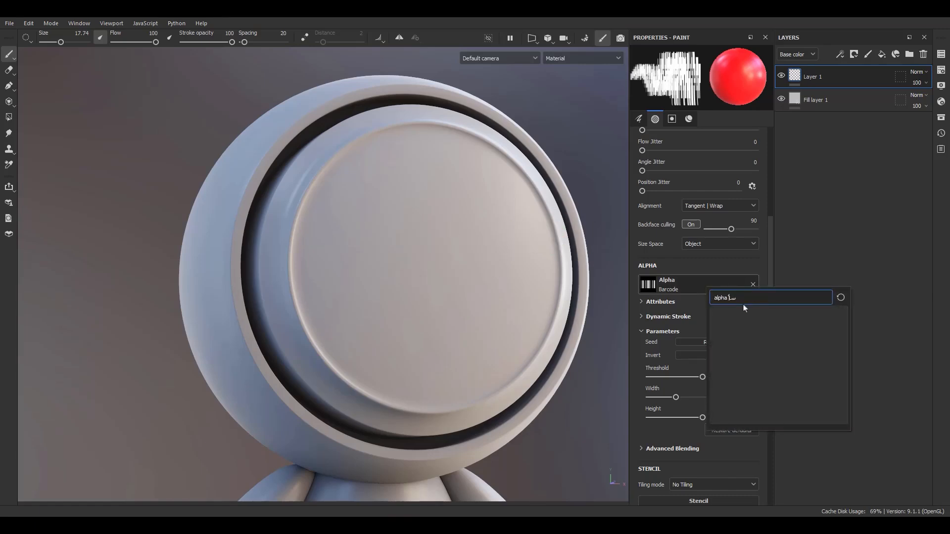
pyautogui.press('BackSpace')
pyautogui.write('shape')
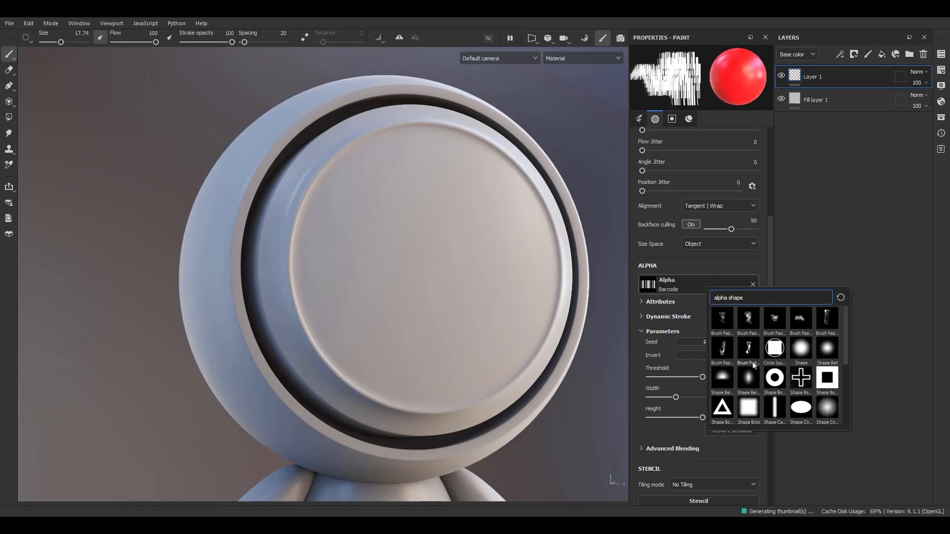
pyautogui.click(799, 350)
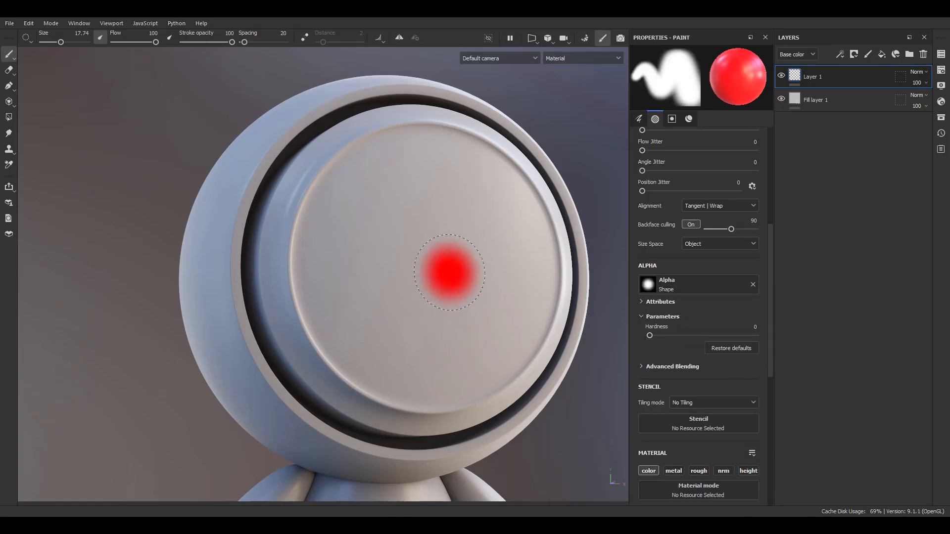
# - Reduce the brush size to 5, turn on symmetry, and face the head nearly front-on
pyautogui.keyDown('ctrl'); pyautogui.moveTo(433, 273); pyautogui.dragTo(394, 273, button='right'); pyautogui.keyUp('ctrl')
pyautogui.moveTo(433, 274)
pyautogui.keyDown('alt'); pyautogui.mouseDown()
pyautogui.moveTo(454, 265)
pyautogui.moveTo(407, 250)
pyautogui.moveTo(424, 277)
pyautogui.moveTo(438, 275)
pyautogui.mouseUp(); pyautogui.keyUp('alt')
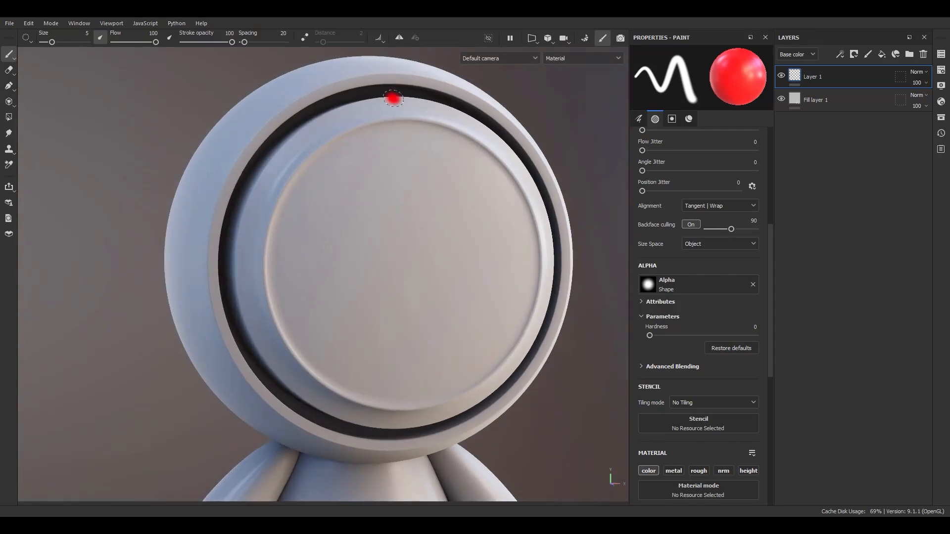
pyautogui.click(399, 38)
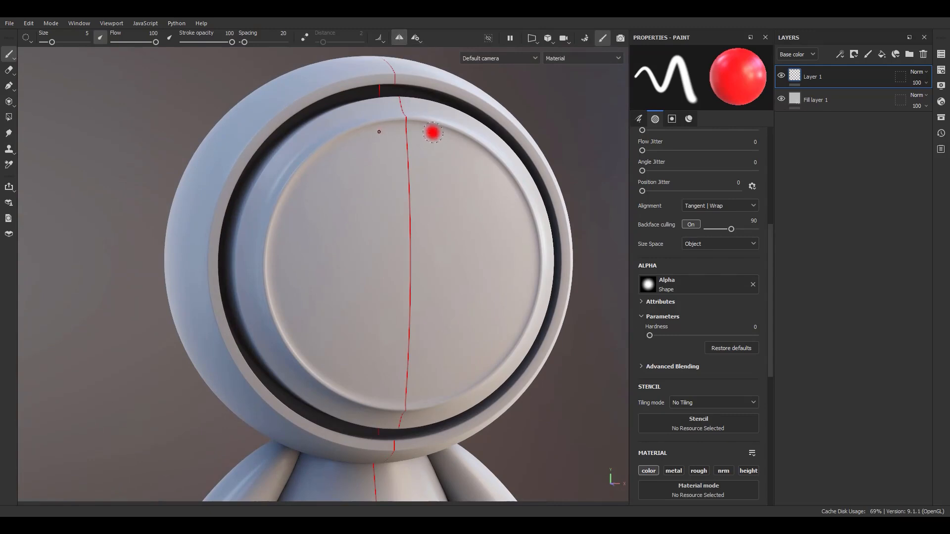
pyautogui.keyDown('alt'); pyautogui.moveTo(485, 170); pyautogui.dragTo(436, 176); pyautogui.keyUp('alt')
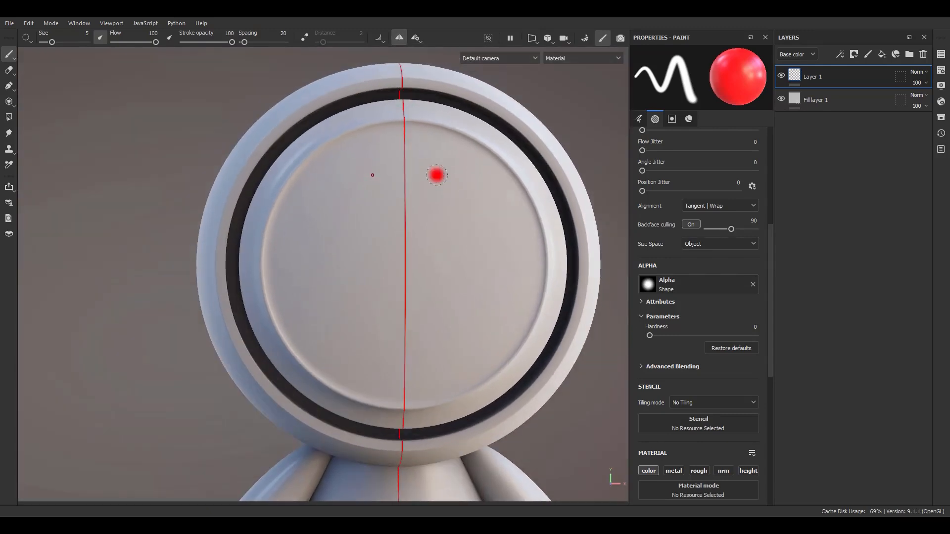
# - Examine the course of the symmetry line over the head, body and base from several angles
pyautogui.click(416, 38)
pyautogui.scroll(-3, 438, 271)
pyautogui.keyDown('alt'); pyautogui.moveTo(448, 275); pyautogui.dragTo(362, 301); pyautogui.keyUp('alt')
pyautogui.keyDown('alt'); pyautogui.moveTo(363, 301); pyautogui.dragTo(401, 210, button='right'); pyautogui.keyUp('alt')
pyautogui.keyDown('alt'); pyautogui.moveTo(424, 197); pyautogui.dragTo(357, 135, button='middle'); pyautogui.keyUp('alt')
pyautogui.keyDown('alt'); pyautogui.moveTo(435, 247); pyautogui.dragTo(449, 302); pyautogui.keyUp('alt')
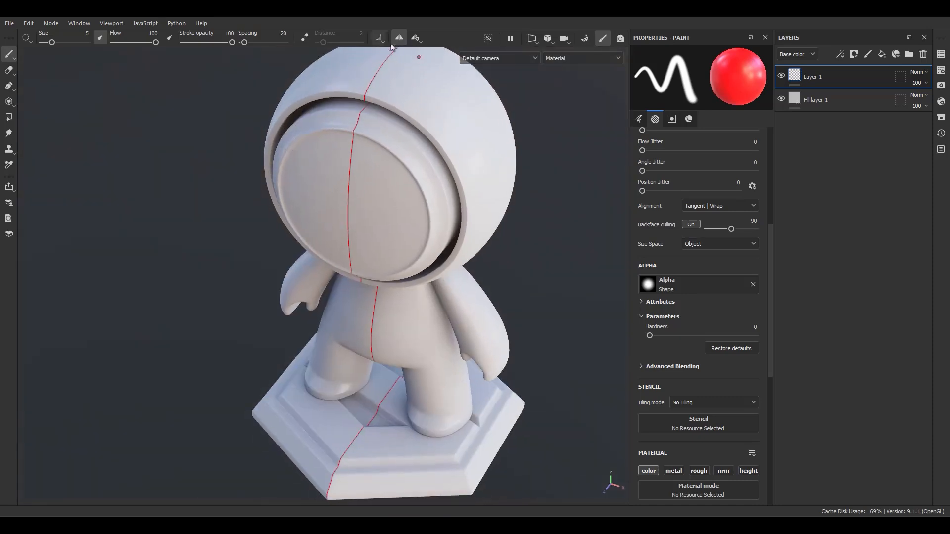
pyautogui.keyDown('alt'); pyautogui.moveTo(369, 267); pyautogui.dragTo(424, 208); pyautogui.keyUp('alt')
pyautogui.scroll(3, 424, 362)
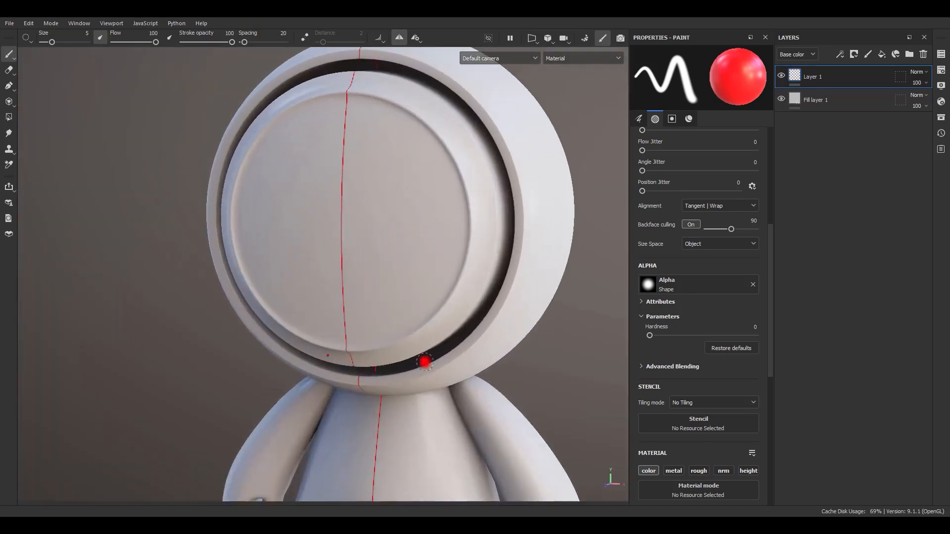
# - Paint mirrored wavy and straight strokes on the face disc, and undo the trial mark on the head's rim
pyautogui.keyDown('alt'); pyautogui.moveTo(425, 362); pyautogui.dragTo(436, 416, button='middle'); pyautogui.keyUp('alt')
pyautogui.keyDown('alt'); pyautogui.moveTo(427, 304); pyautogui.dragTo(411, 310, button='right'); pyautogui.keyUp('alt')
pyautogui.moveTo(389, 221)
pyautogui.mouseDown()
pyautogui.moveTo(401, 327)
pyautogui.moveTo(425, 371)
pyautogui.mouseUp()
pyautogui.moveTo(424, 218); pyautogui.dragTo(427, 237)
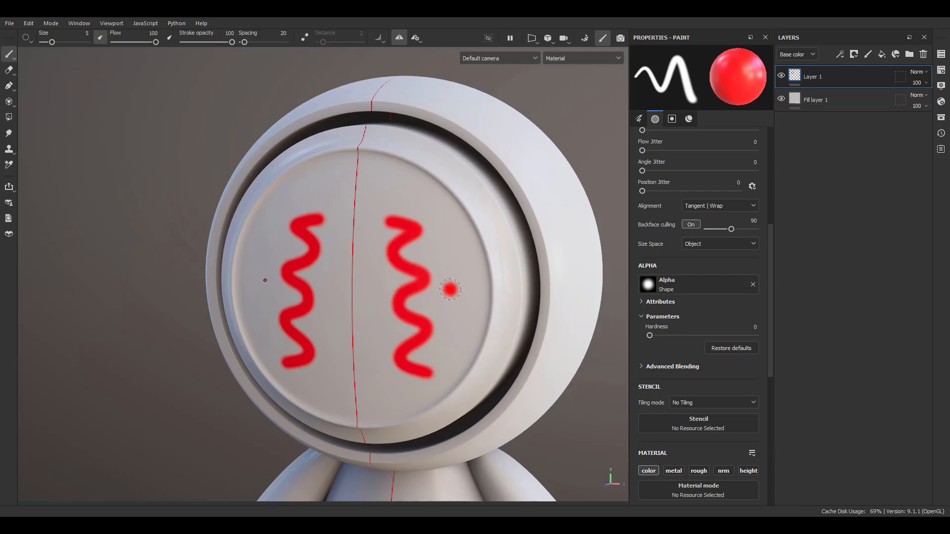
pyautogui.moveTo(434, 217)
pyautogui.mouseDown()
pyautogui.moveTo(451, 258)
pyautogui.moveTo(458, 346)
pyautogui.moveTo(379, 230)
pyautogui.moveTo(367, 277)
pyautogui.moveTo(366, 375)
pyautogui.moveTo(420, 399)
pyautogui.mouseUp()
pyautogui.click(366, 216)
pyautogui.click(349, 100)
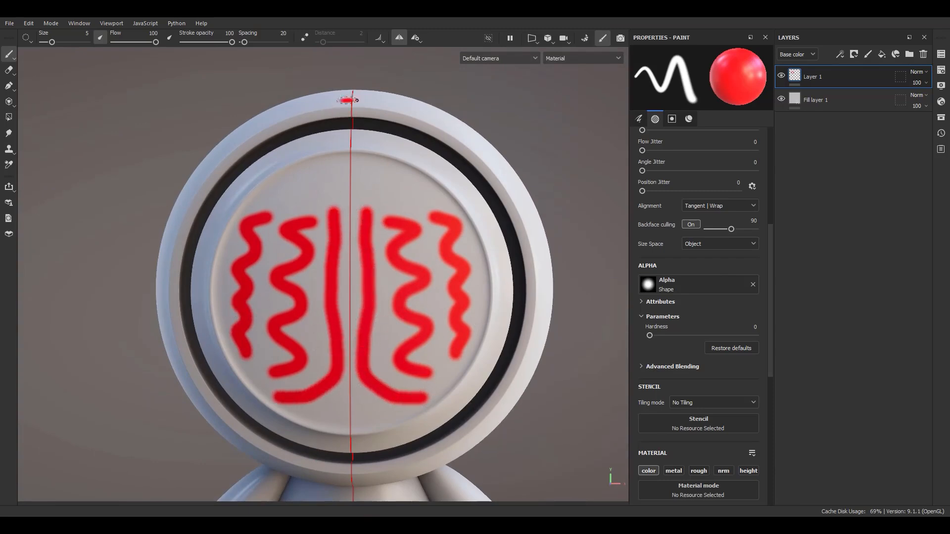
pyautogui.hotkey('ctrl', 'z')
# - Turn on Show Plane for the Mirror X symmetry and view the plane across the whole figure at an angle
pyautogui.click(415, 38)
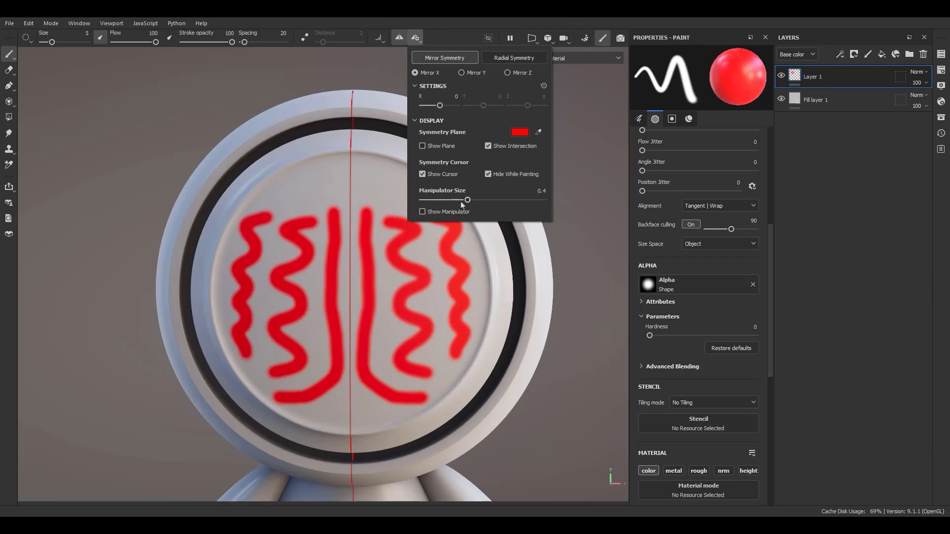
pyautogui.click(425, 122)
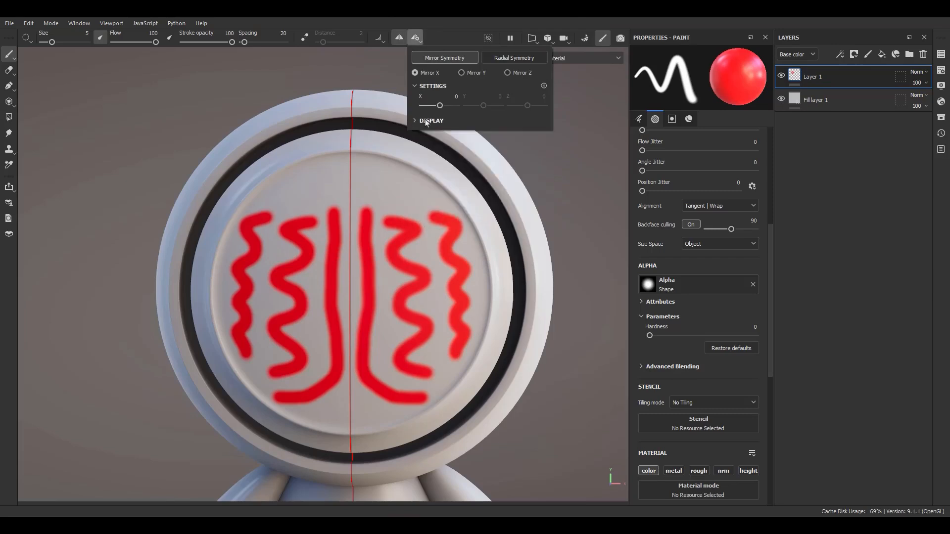
pyautogui.click(423, 121)
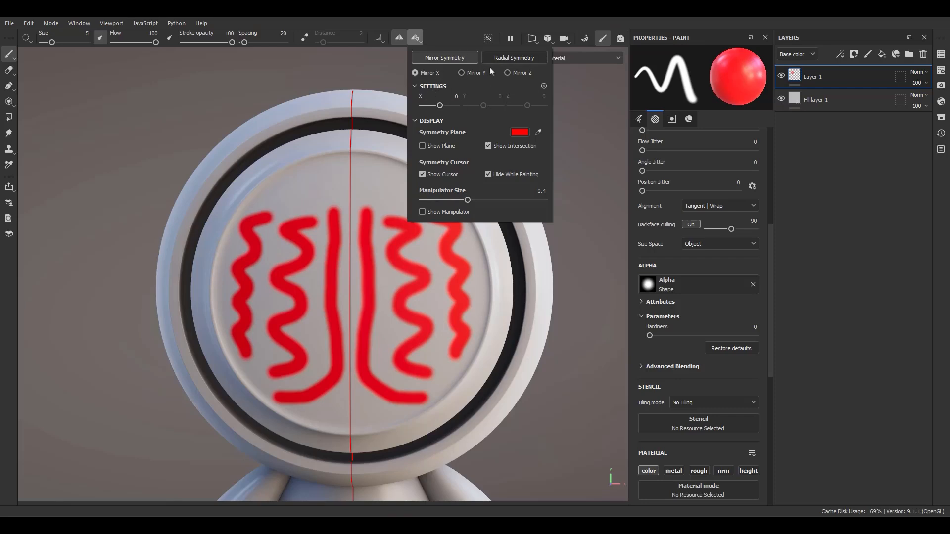
pyautogui.click(426, 147)
pyautogui.keyDown('alt'); pyautogui.moveTo(367, 190); pyautogui.dragTo(463, 212); pyautogui.keyUp('alt')
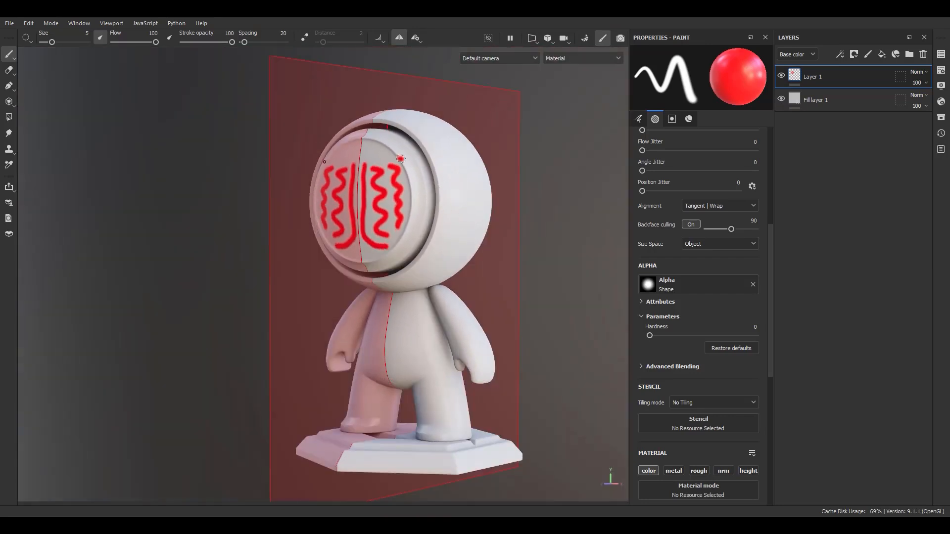
# - Change the symmetry plane's display color to blue
pyautogui.click(416, 38)
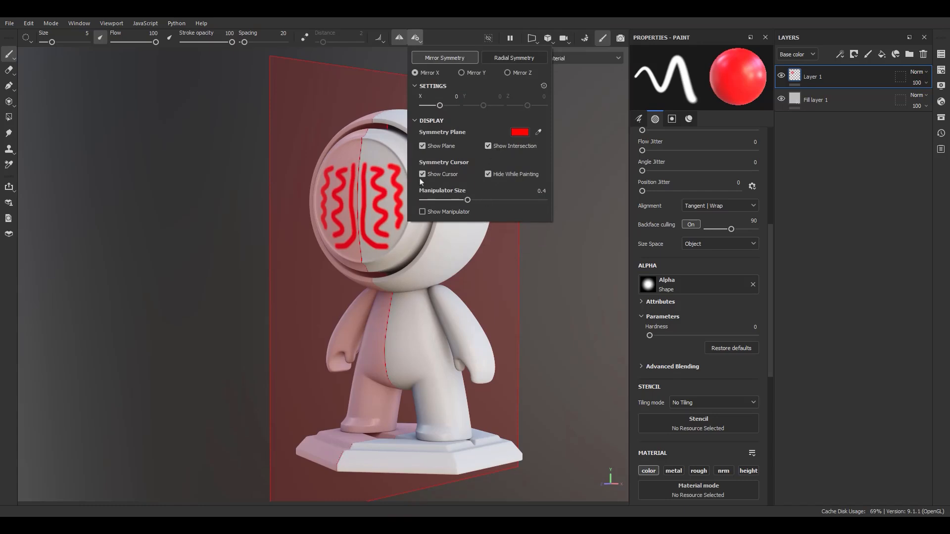
pyautogui.click(519, 132)
pyautogui.click(578, 174)
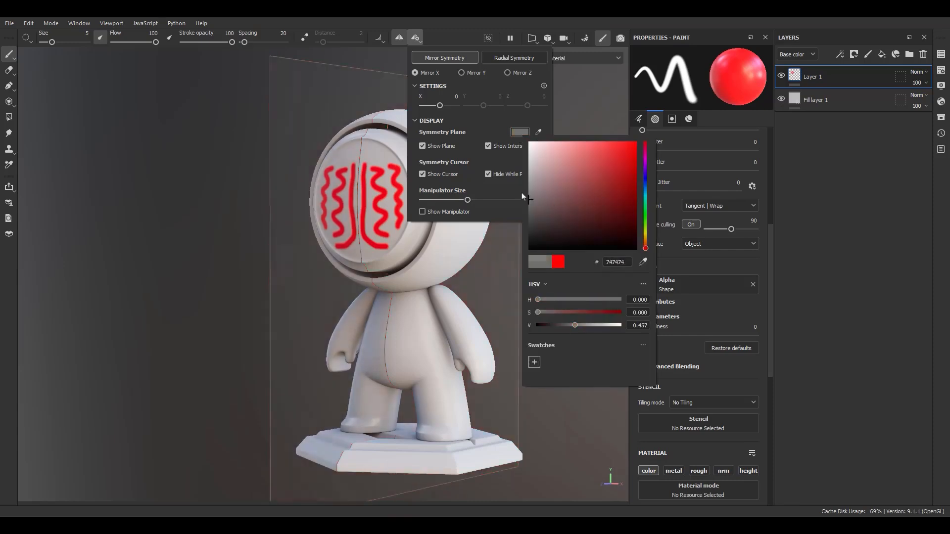
pyautogui.moveTo(646, 180); pyautogui.dragTo(607, 174)
pyautogui.click(476, 157)
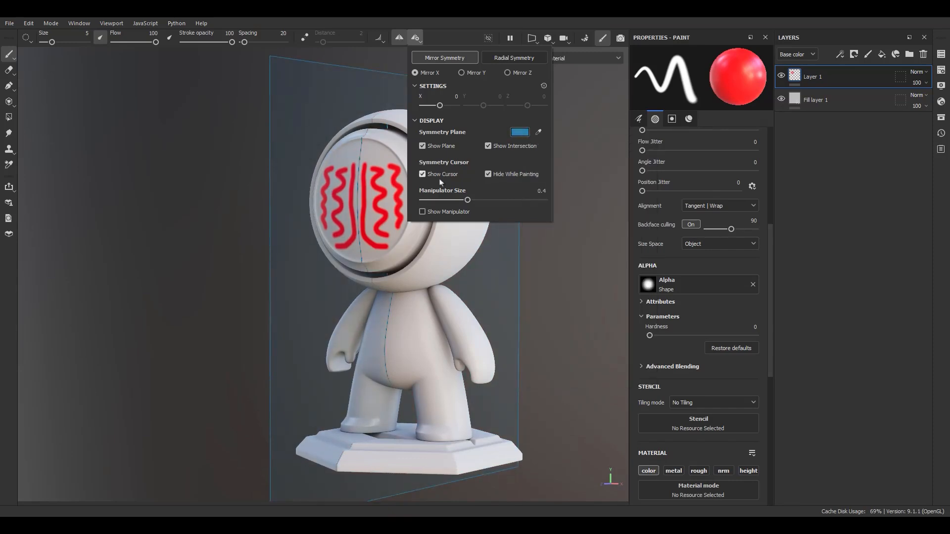
# - Paint a short mirrored corner-shaped stroke near the top of the face disc, above the existing strokes
pyautogui.click(362, 210)
pyautogui.keyDown('alt'); pyautogui.moveTo(364, 131); pyautogui.dragTo(357, 149, button='middle'); pyautogui.keyUp('alt')
pyautogui.scroll(6, 349, 129)
pyautogui.keyDown('alt'); pyautogui.moveTo(342, 111); pyautogui.dragTo(345, 166, button='middle'); pyautogui.keyUp('alt')
pyautogui.keyDown('alt'); pyautogui.moveTo(345, 167); pyautogui.dragTo(310, 268); pyautogui.keyUp('alt')
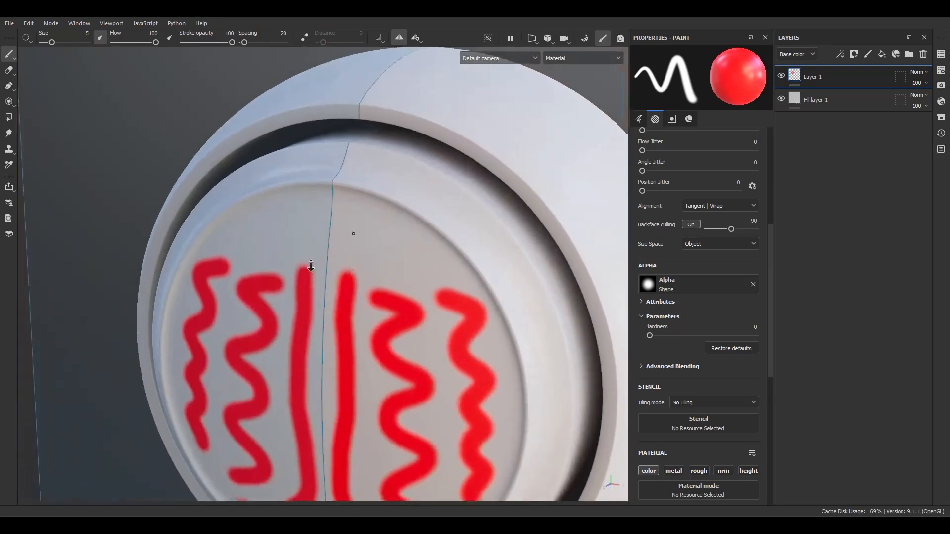
pyautogui.keyDown('alt'); pyautogui.moveTo(311, 267); pyautogui.dragTo(388, 267, button='right'); pyautogui.keyUp('alt')
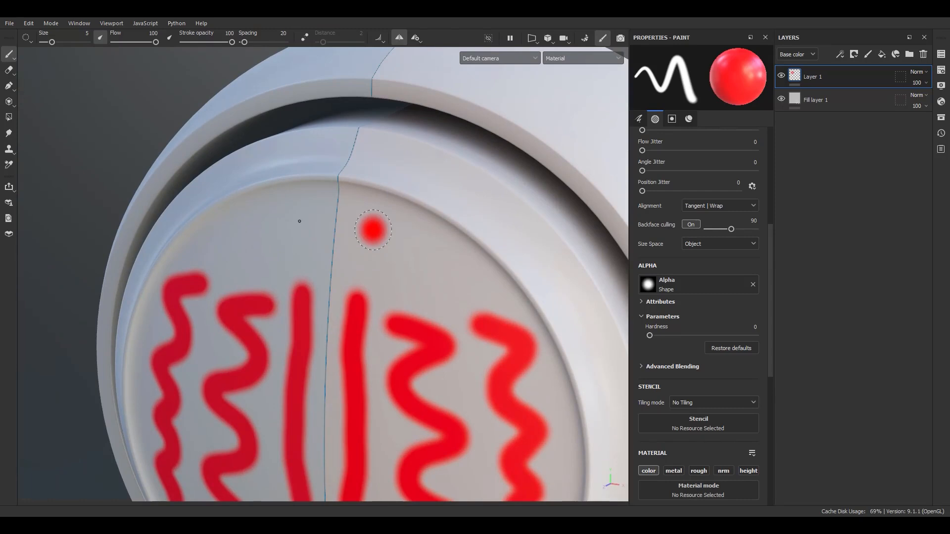
pyautogui.moveTo(373, 229)
pyautogui.mouseDown()
pyautogui.moveTo(391, 228)
pyautogui.moveTo(411, 247)
pyautogui.moveTo(398, 273)
pyautogui.mouseUp()
# - Turn off Show Cursor for the symmetry and paint a filled mirrored patch on the upper face disc
pyautogui.click(415, 38)
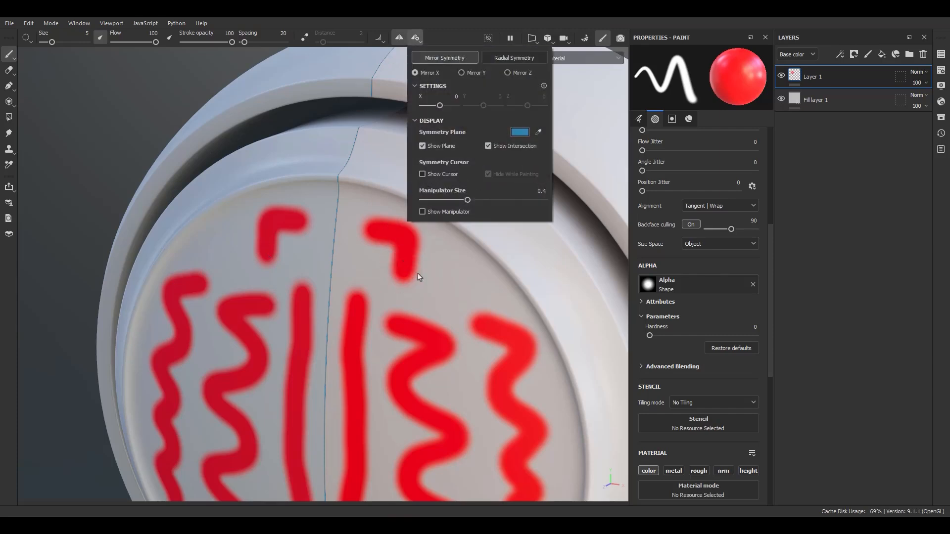
pyautogui.moveTo(421, 277)
pyautogui.mouseDown()
pyautogui.moveTo(436, 262)
pyautogui.moveTo(475, 282)
pyautogui.moveTo(423, 307)
pyautogui.moveTo(405, 282)
pyautogui.moveTo(411, 273)
pyautogui.mouseUp()
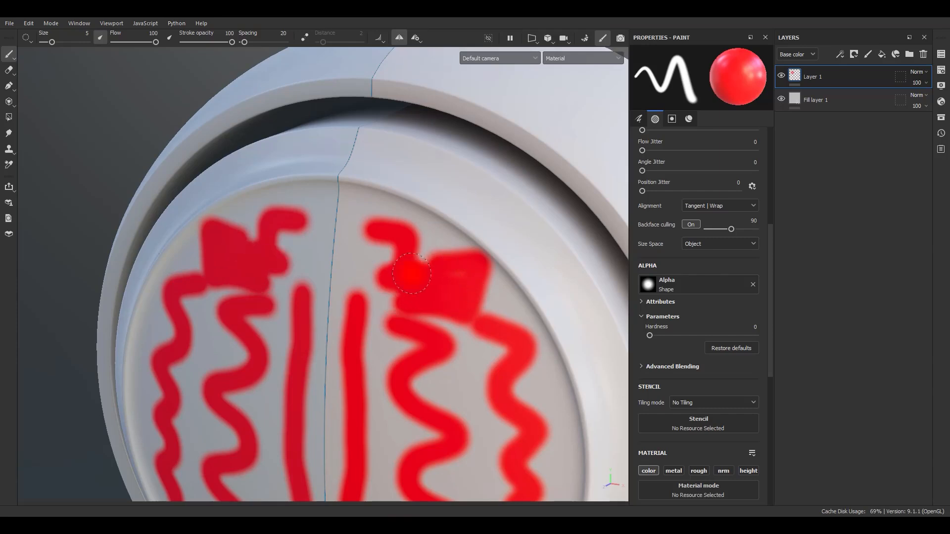
# - Turn Show Cursor back on with Hide While Painting off, and paint mirrored strokes along the face disc's upper edge
pyautogui.click(415, 37)
pyautogui.click(422, 174)
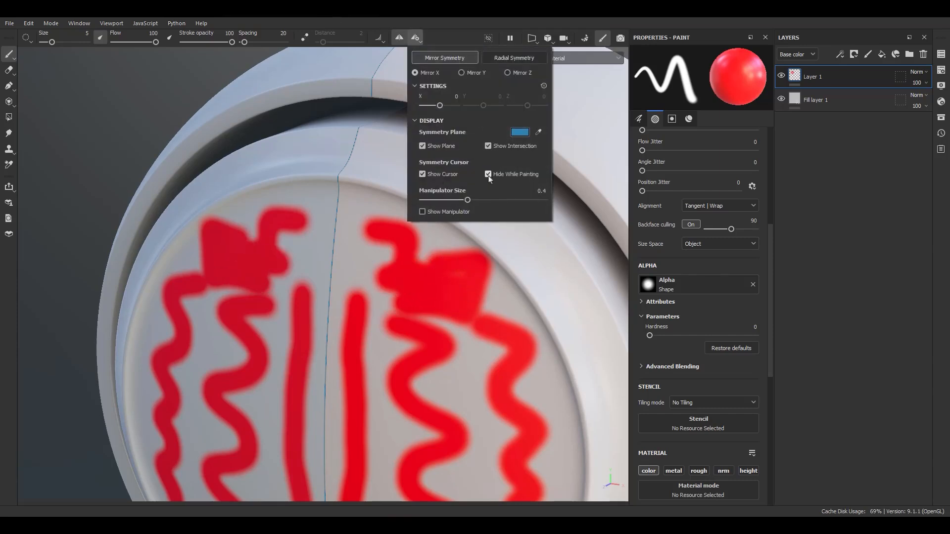
pyautogui.click(409, 285)
pyautogui.moveTo(378, 202)
pyautogui.mouseDown()
pyautogui.moveTo(420, 210)
pyautogui.moveTo(539, 314)
pyautogui.moveTo(509, 270)
pyautogui.mouseUp()
pyautogui.moveTo(456, 202)
pyautogui.mouseDown()
pyautogui.moveTo(378, 170)
pyautogui.moveTo(548, 333)
pyautogui.mouseUp()
# - Show the symmetry manipulator and use it to shift the mirror plane to an X offset of about 0.0015
pyautogui.scroll(-5, 494, 282)
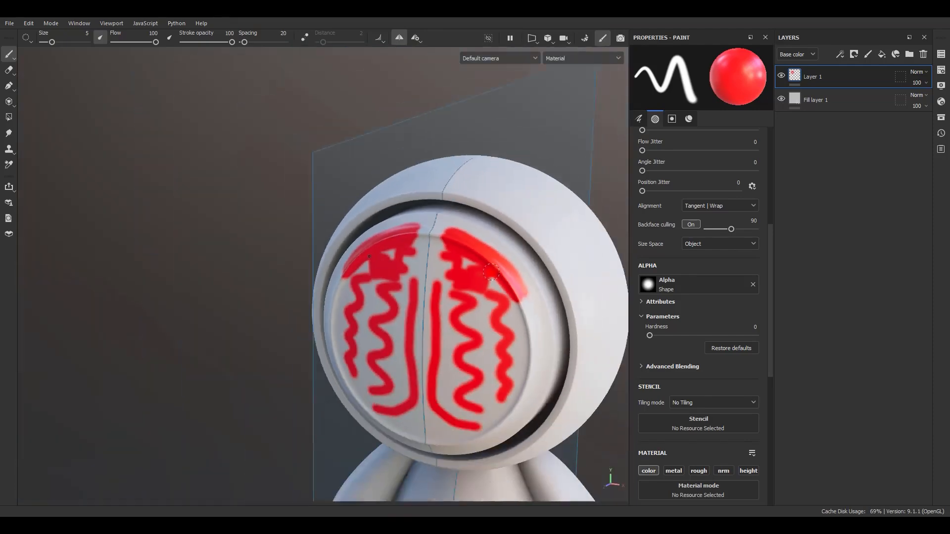
pyautogui.keyDown('alt'); pyautogui.moveTo(494, 282); pyautogui.dragTo(458, 193, button='middle'); pyautogui.keyUp('alt')
pyautogui.moveTo(435, 203)
pyautogui.keyDown('alt'); pyautogui.mouseDown()
pyautogui.moveTo(498, 207)
pyautogui.moveTo(403, 224)
pyautogui.moveTo(410, 218)
pyautogui.mouseUp(); pyautogui.keyUp('alt')
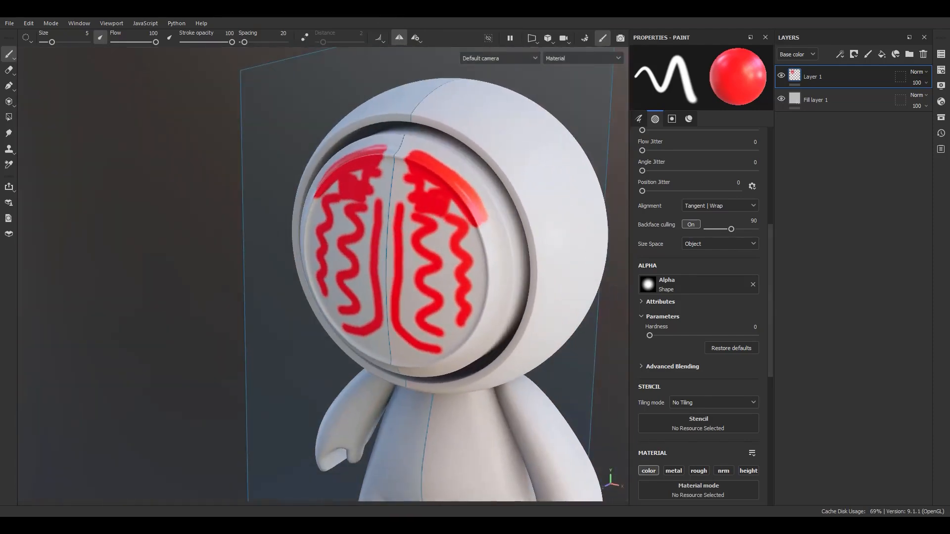
pyautogui.click(415, 38)
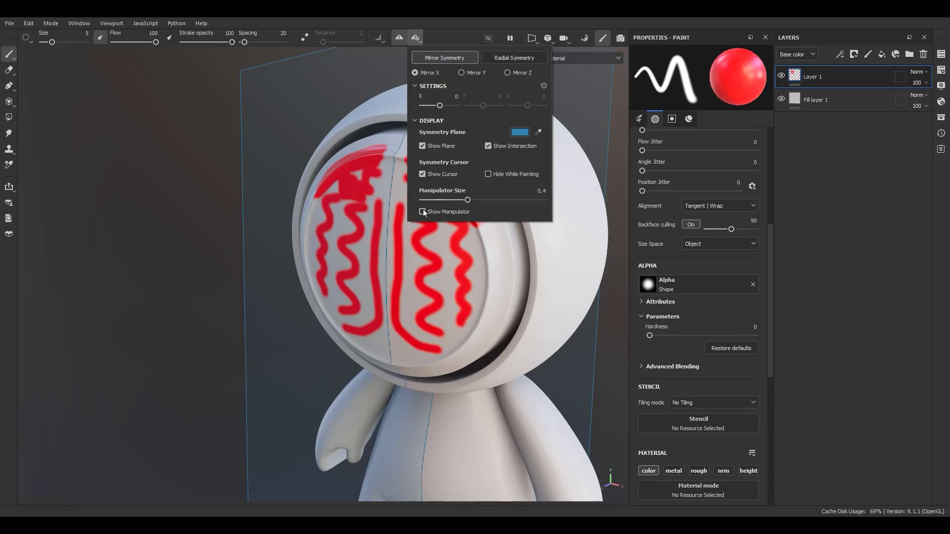
pyautogui.click(422, 212)
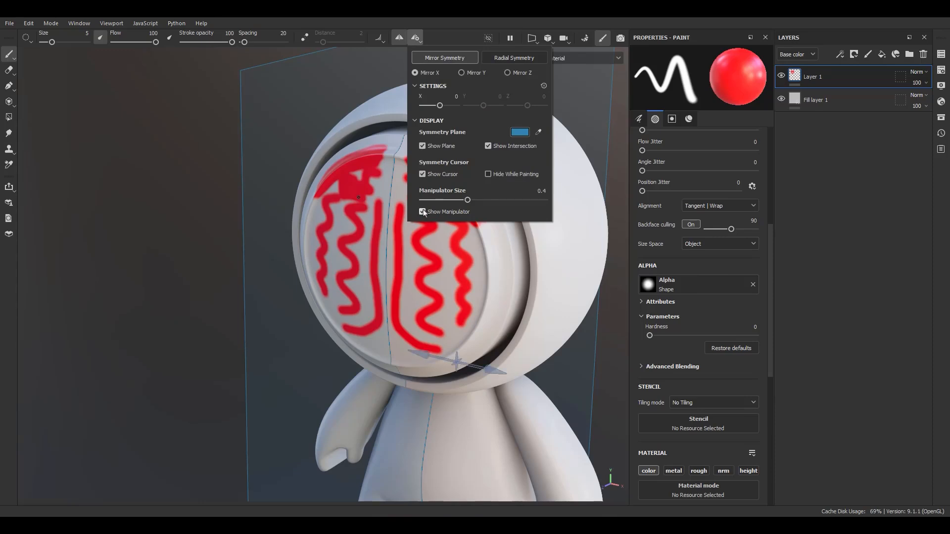
pyautogui.keyDown('alt'); pyautogui.moveTo(478, 326); pyautogui.dragTo(463, 300, button='middle'); pyautogui.keyUp('alt')
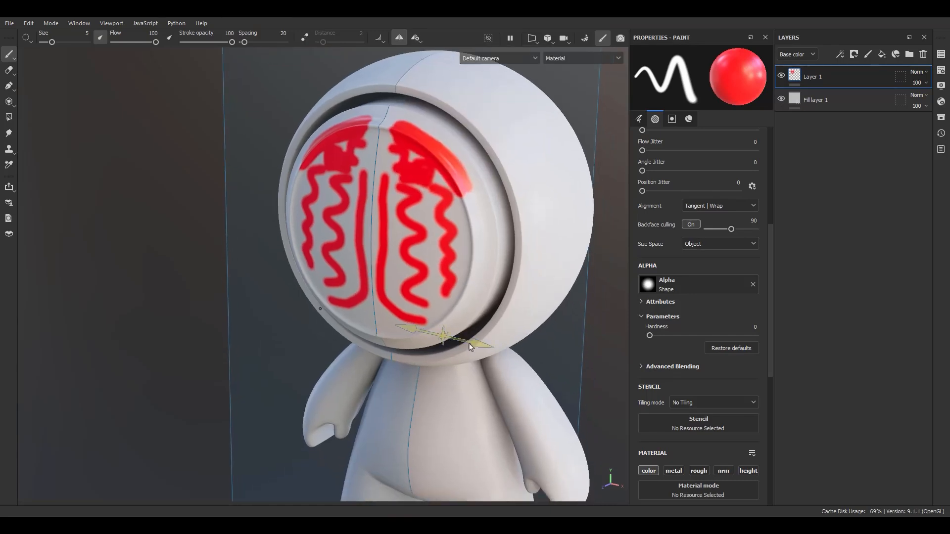
pyautogui.moveTo(476, 345)
pyautogui.mouseDown()
pyautogui.moveTo(514, 362)
pyautogui.moveTo(453, 360)
pyautogui.moveTo(541, 365)
pyautogui.moveTo(400, 357)
pyautogui.moveTo(515, 365)
pyautogui.moveTo(435, 348)
pyautogui.moveTo(526, 359)
pyautogui.moveTo(452, 364)
pyautogui.moveTo(472, 362)
pyautogui.mouseUp()
# - Adjust the symmetry manipulator's size, and hide the manipulator
pyautogui.click(414, 38)
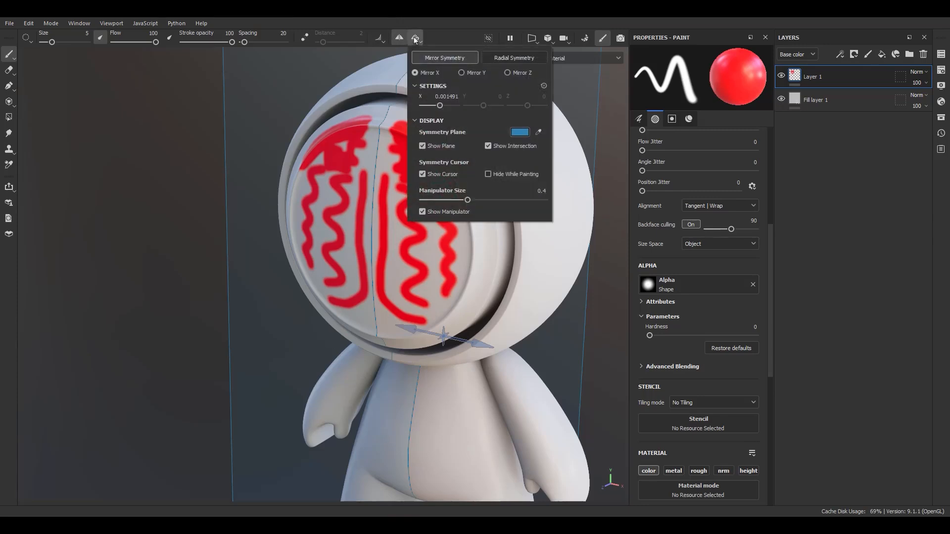
pyautogui.moveTo(470, 200)
pyautogui.mouseDown()
pyautogui.moveTo(535, 200)
pyautogui.moveTo(432, 203)
pyautogui.moveTo(544, 200)
pyautogui.moveTo(459, 200)
pyautogui.mouseUp()
pyautogui.click(422, 211)
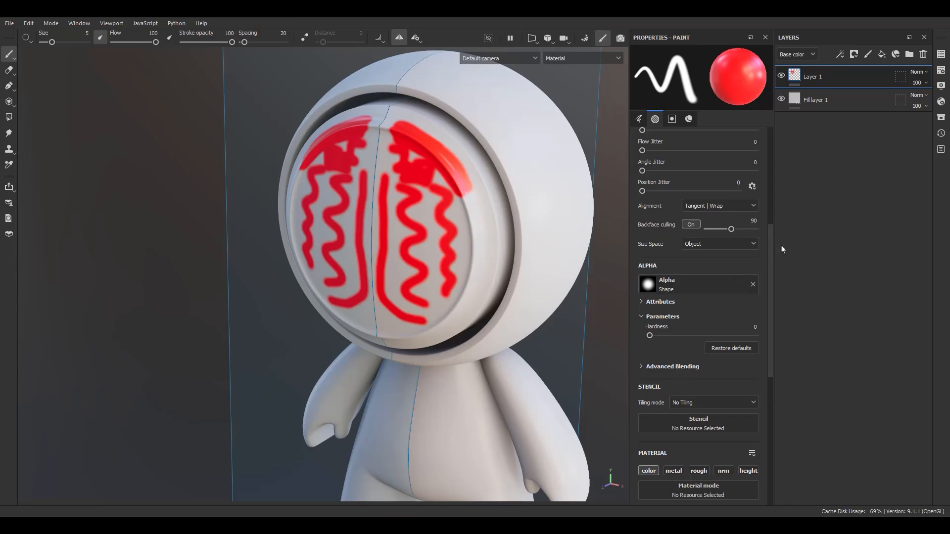
# - Erase all the red strokes from the face disc with an enlarged eraser, and return to the Paint tool
pyautogui.press('2')
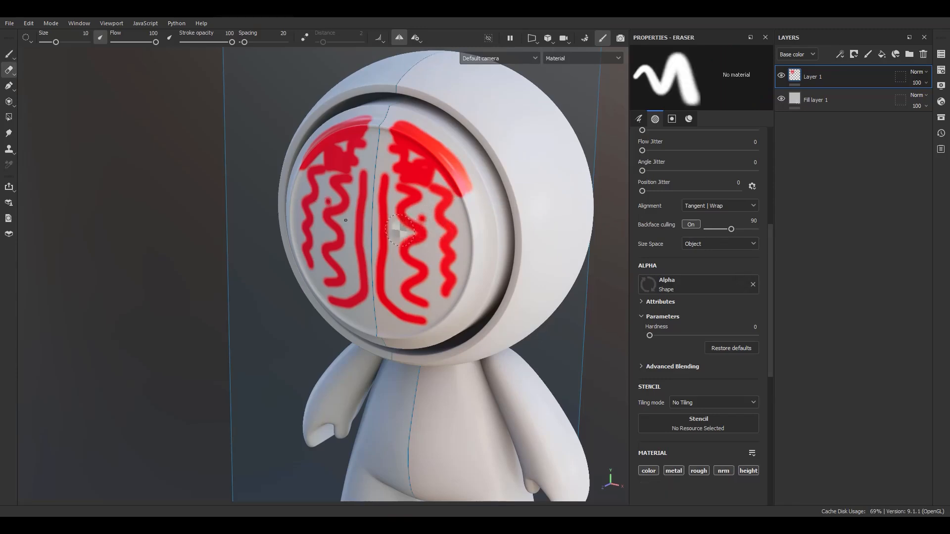
pyautogui.keyDown('ctrl'); pyautogui.moveTo(394, 230); pyautogui.dragTo(423, 231, button='right'); pyautogui.keyUp('ctrl')
pyautogui.moveTo(418, 268)
pyautogui.mouseDown()
pyautogui.moveTo(429, 145)
pyautogui.moveTo(406, 248)
pyautogui.moveTo(364, 141)
pyautogui.moveTo(293, 337)
pyautogui.mouseUp()
pyautogui.press('1')
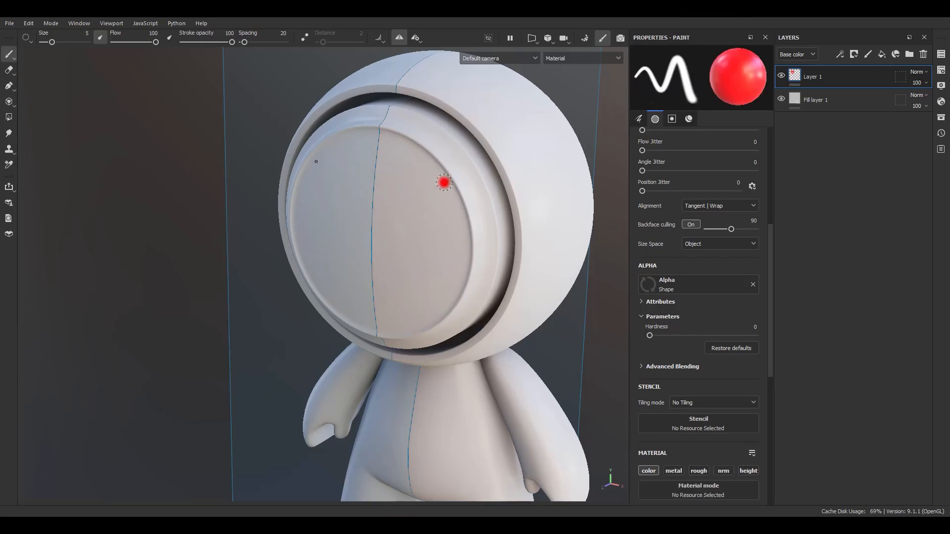
# - Frame the head closely with the brush size reduced to 1.83, and select Fill layer 1
pyautogui.keyDown('alt'); pyautogui.moveTo(416, 202); pyautogui.dragTo(438, 188, button='middle'); pyautogui.keyUp('alt')
pyautogui.keyDown('alt'); pyautogui.moveTo(438, 188); pyautogui.dragTo(515, 238, button='right'); pyautogui.keyUp('alt')
pyautogui.keyDown('alt'); pyautogui.moveTo(448, 205); pyautogui.dragTo(489, 202); pyautogui.keyUp('alt')
pyautogui.keyDown('alt'); pyautogui.moveTo(438, 172); pyautogui.dragTo(422, 204, button='middle'); pyautogui.keyUp('alt')
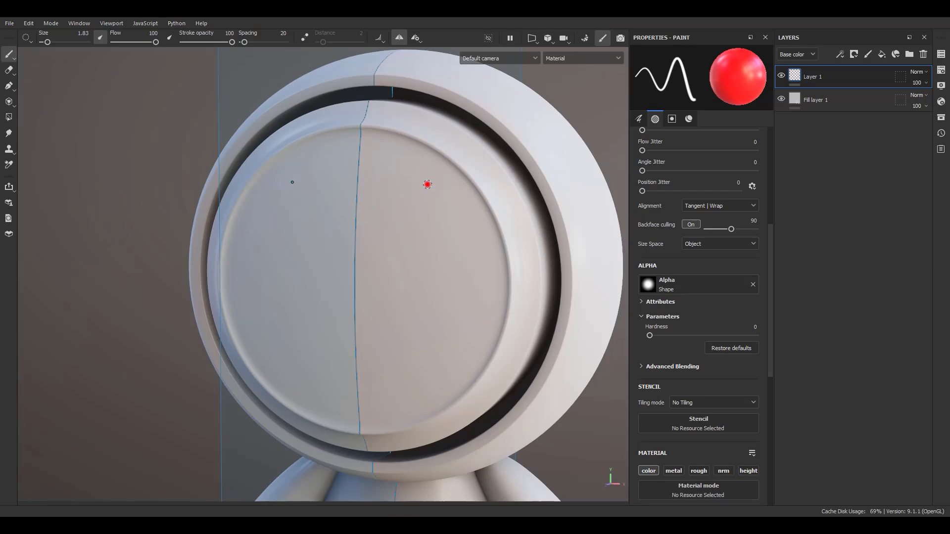
pyautogui.click(849, 105)
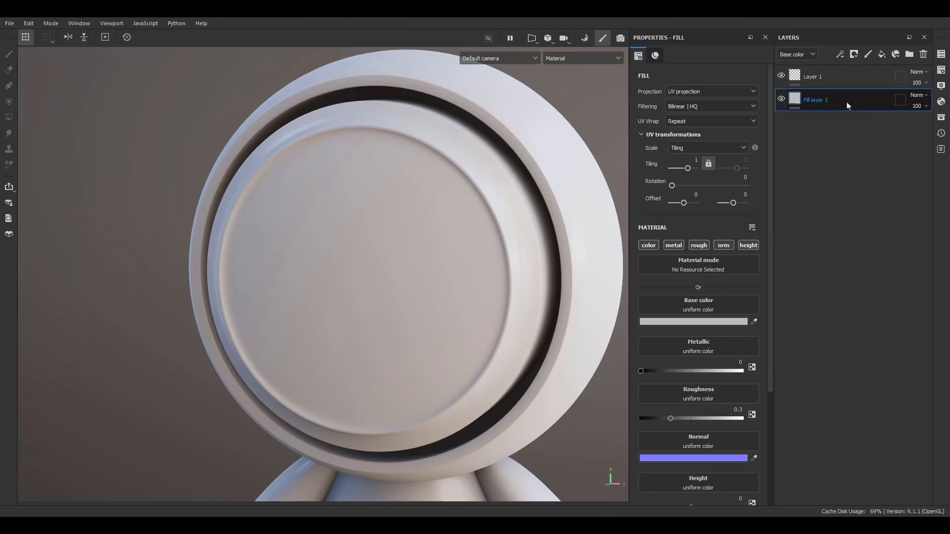
# - Paint a wavy mirrored red stroke on the face disc in a new paint effect on Fill layer 1, and remove that effect
pyautogui.rightClick(818, 110)
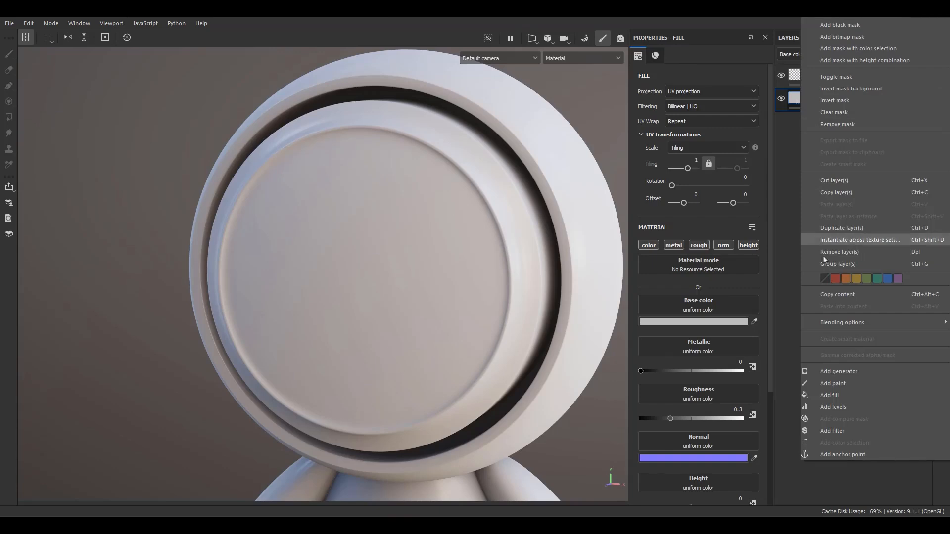
pyautogui.click(833, 383)
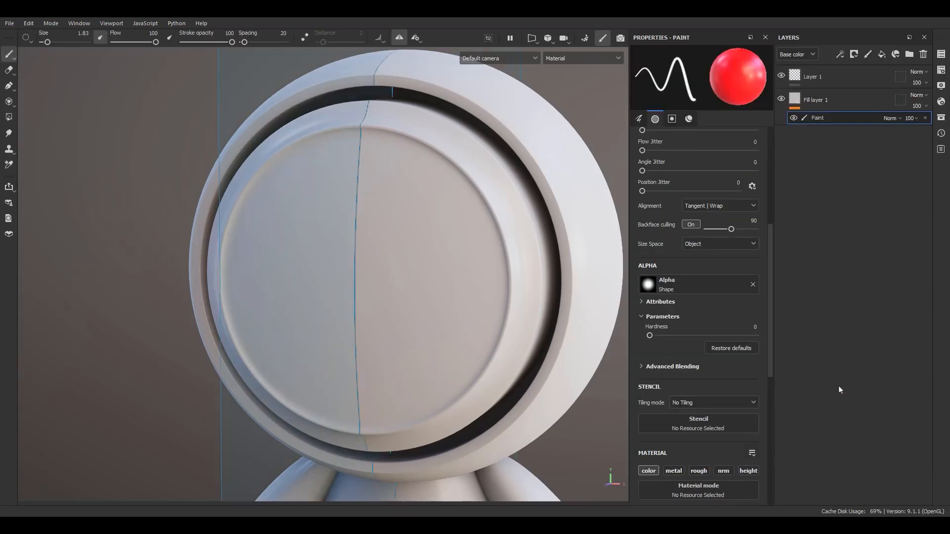
pyautogui.moveTo(388, 191)
pyautogui.mouseDown()
pyautogui.moveTo(435, 273)
pyautogui.moveTo(415, 328)
pyautogui.mouseUp()
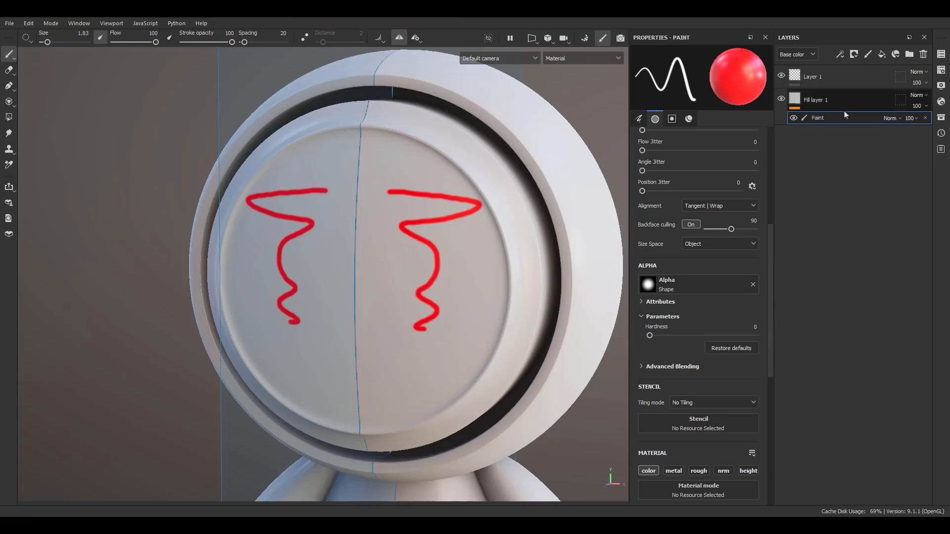
pyautogui.doubleClick(812, 119)
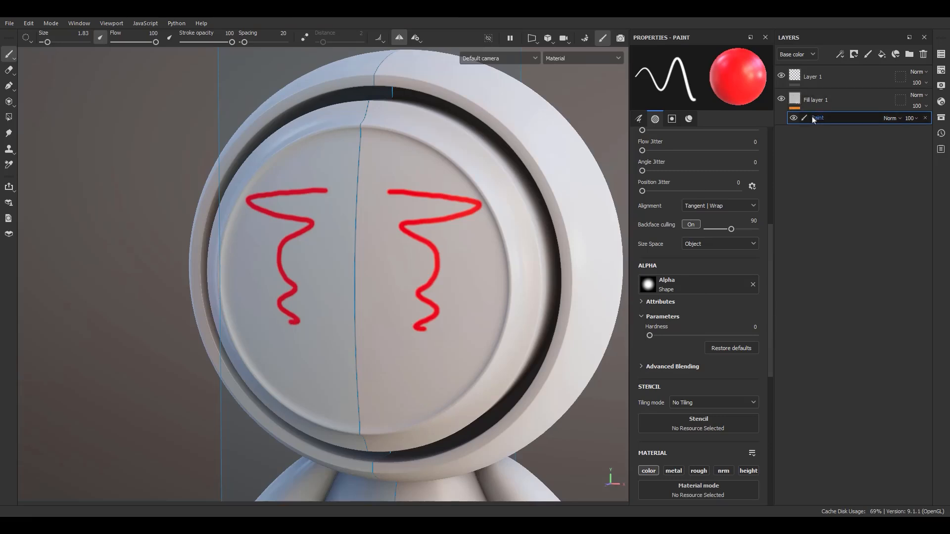
pyautogui.click(924, 118)
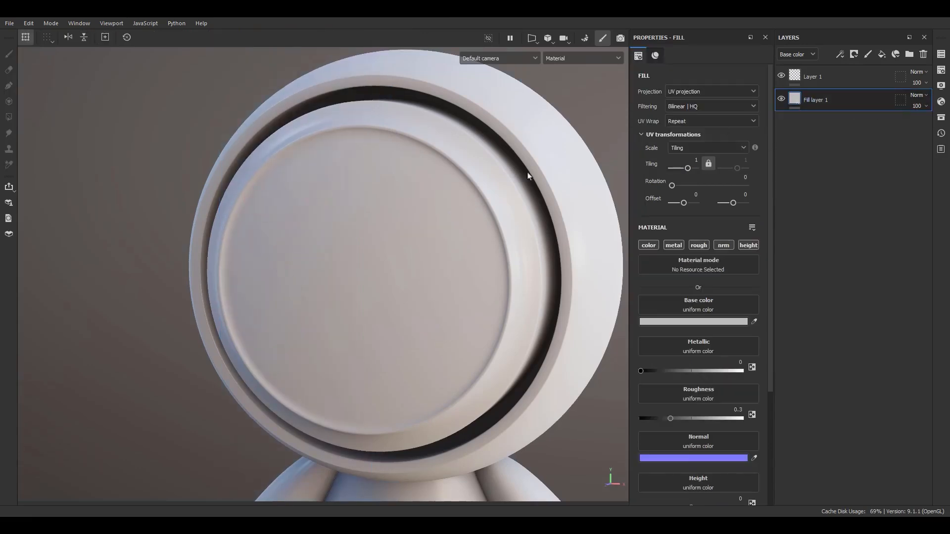
# - Select Layer 1 and set the brush spacing to 100 for a dotted stroke
pyautogui.click(821, 76)
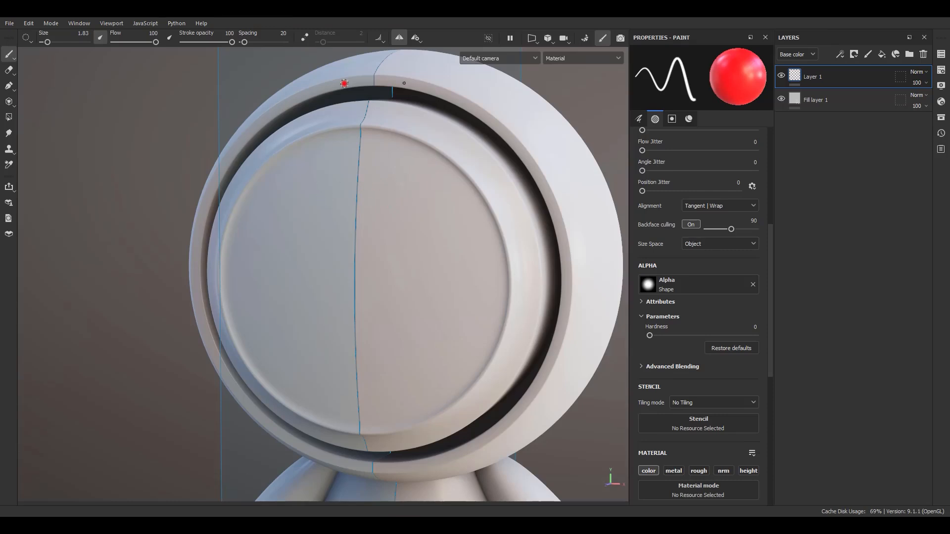
pyautogui.doubleClick(283, 33)
pyautogui.write('100')
pyautogui.press('Return')
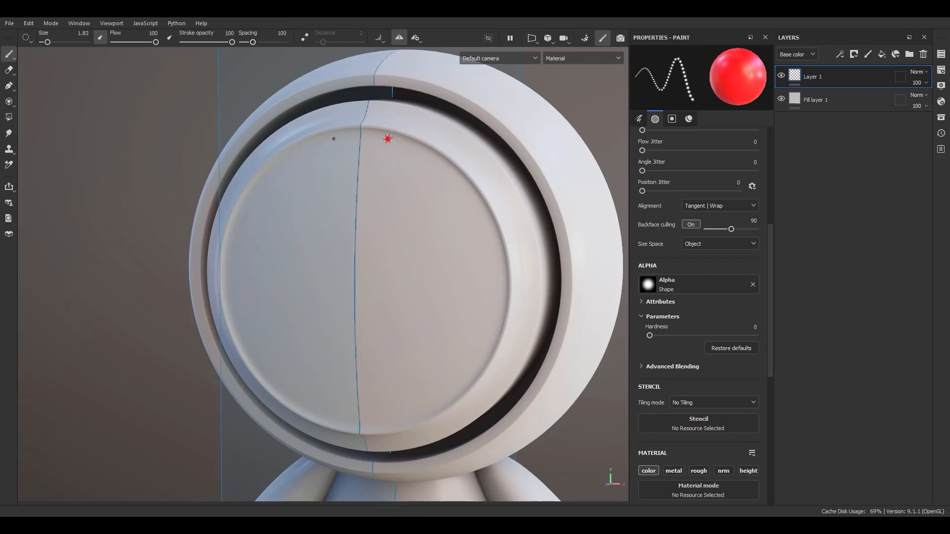
# - Set the mirror symmetry's X offset to 0
pyautogui.click(415, 38)
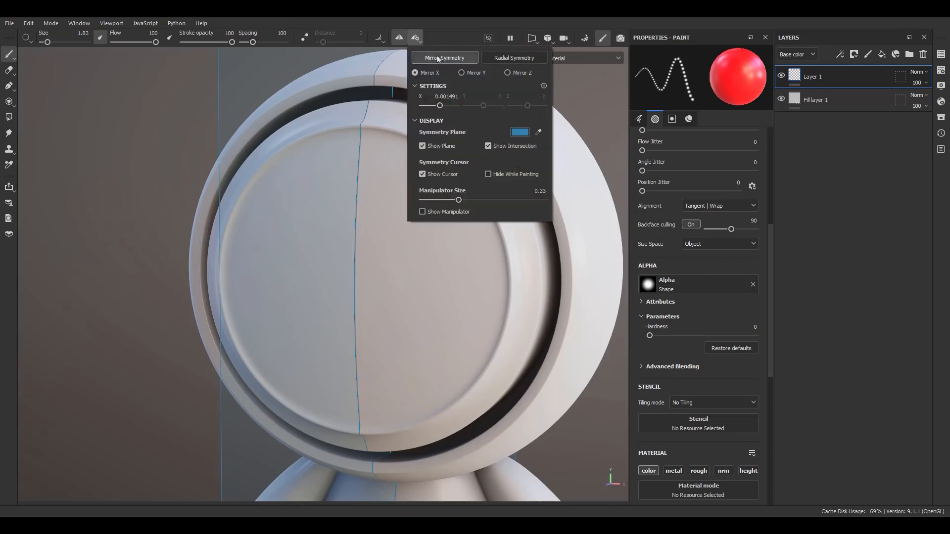
pyautogui.doubleClick(443, 96)
pyautogui.write('0')
pyautogui.press('Return')
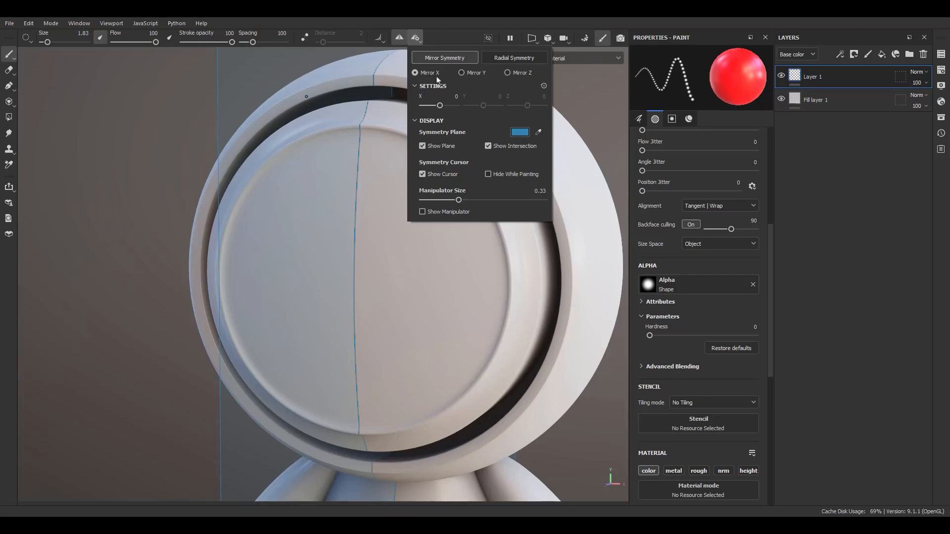
# - Compare the Mirror Y and Mirror Z planes on the whole figure, and leave the symmetry on Mirror Y
pyautogui.click(462, 73)
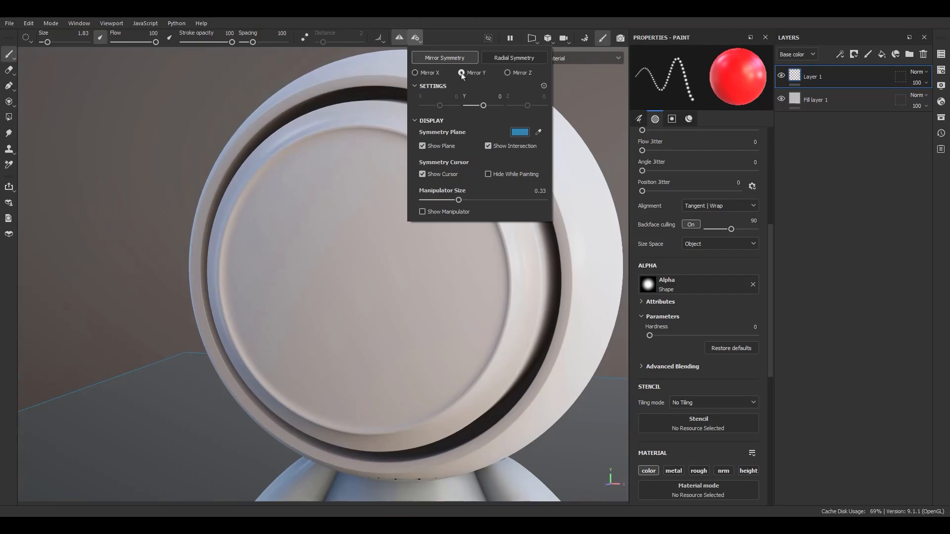
pyautogui.click(329, 354)
pyautogui.scroll(-5, 326, 356)
pyautogui.keyDown('alt'); pyautogui.moveTo(372, 360); pyautogui.dragTo(389, 386); pyautogui.keyUp('alt')
pyautogui.click(415, 38)
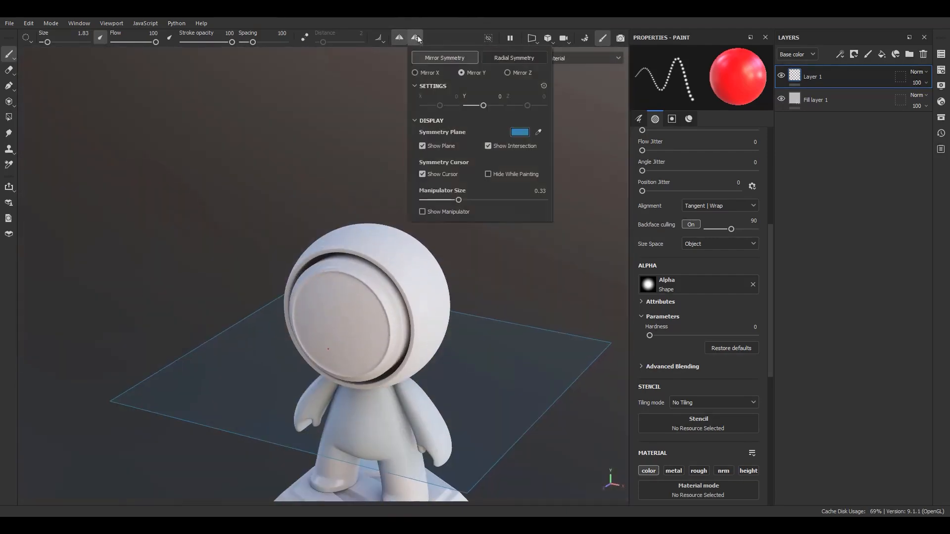
pyautogui.click(508, 73)
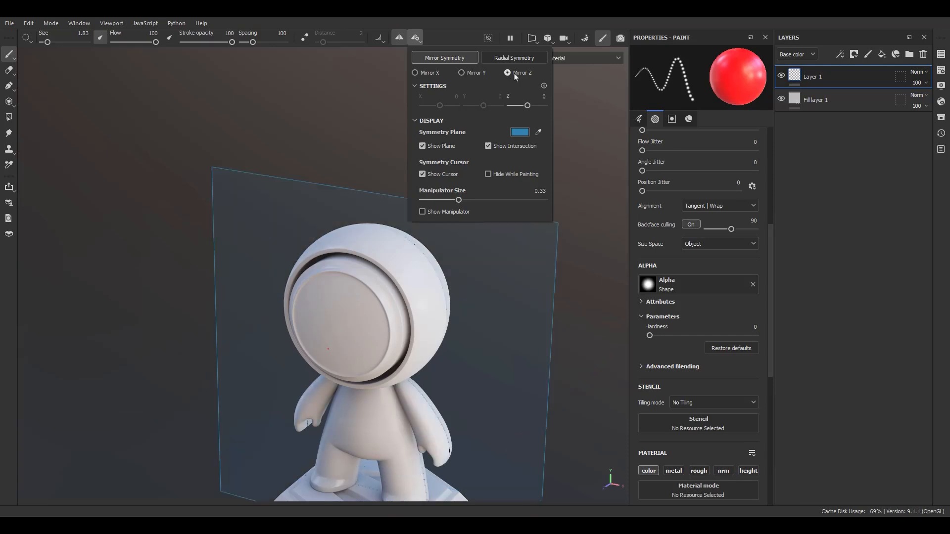
pyautogui.click(467, 71)
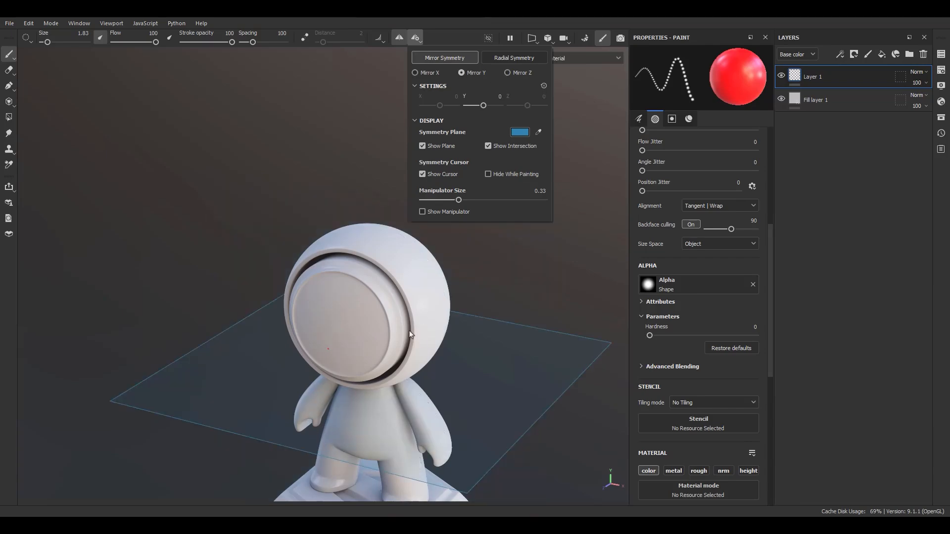
# - Raise the Mirror Y plane to the middle of the head with a Y offset of 0.48
pyautogui.keyDown('alt'); pyautogui.moveTo(409, 334); pyautogui.dragTo(436, 236, button='middle'); pyautogui.keyUp('alt')
pyautogui.scroll(2, 436, 236)
pyautogui.keyDown('alt'); pyautogui.moveTo(417, 316); pyautogui.dragTo(485, 244); pyautogui.keyUp('alt')
pyautogui.keyDown('alt'); pyautogui.moveTo(428, 303); pyautogui.dragTo(464, 207, button='middle'); pyautogui.keyUp('alt')
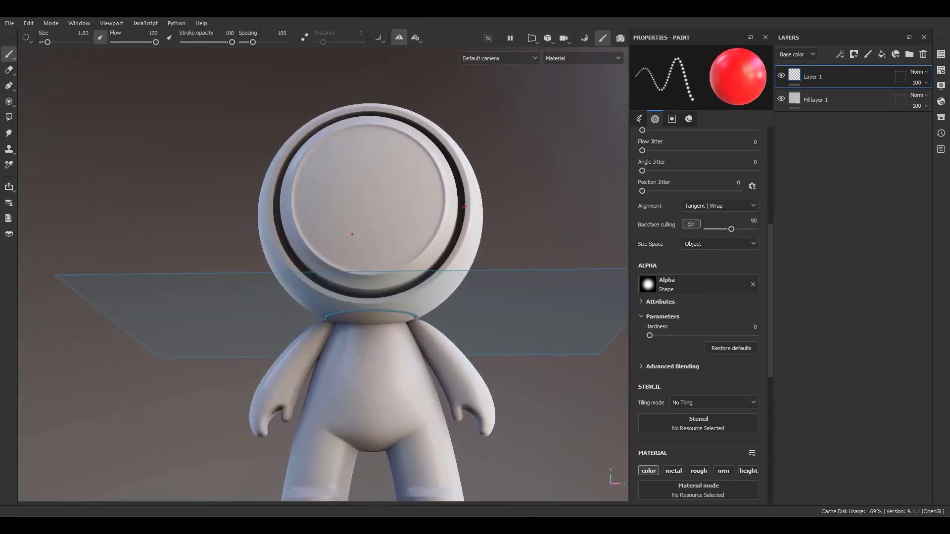
pyautogui.keyDown('alt'); pyautogui.moveTo(464, 207); pyautogui.dragTo(393, 352); pyautogui.keyUp('alt')
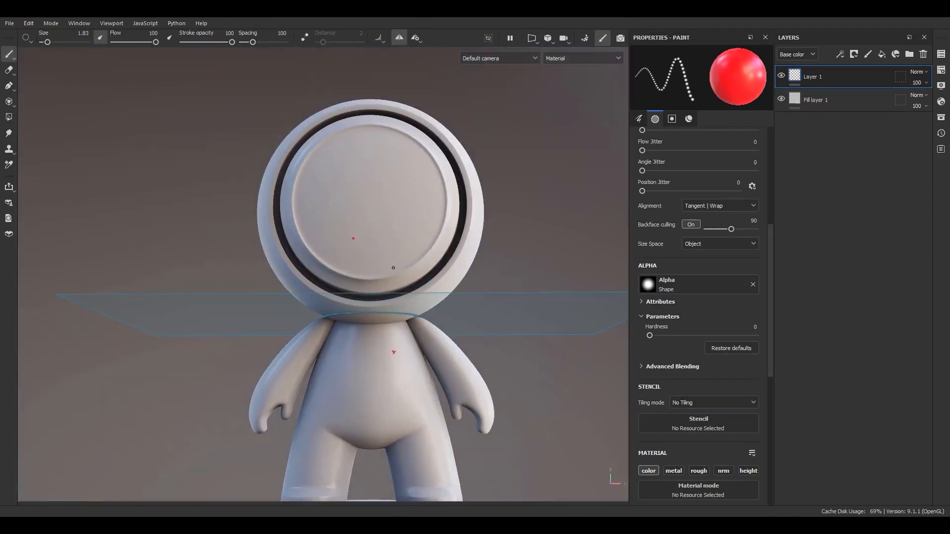
pyautogui.keyDown('alt'); pyautogui.moveTo(412, 247); pyautogui.dragTo(384, 270); pyautogui.keyUp('alt')
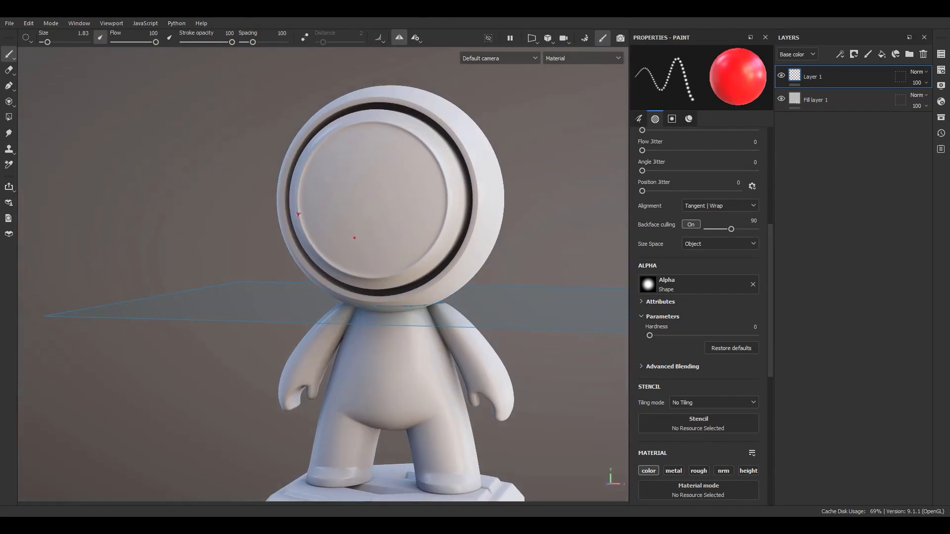
pyautogui.press('2')
pyautogui.press('1')
pyautogui.click(416, 39)
pyautogui.moveTo(485, 109); pyautogui.dragTo(493, 117)
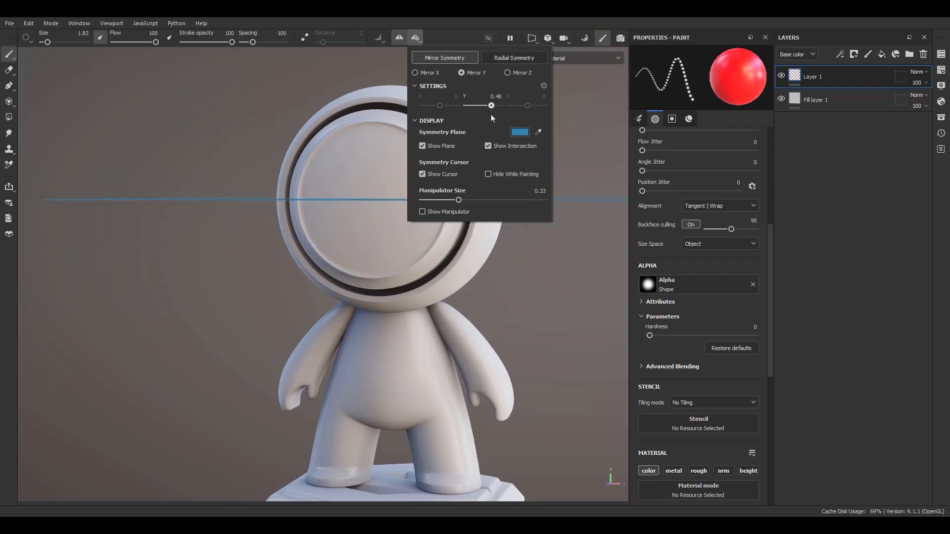
# - Show the symmetry manipulator and adjust the Y mirror plane's position on the face disc, viewed closely
pyautogui.click(423, 212)
pyautogui.keyDown('alt'); pyautogui.moveTo(452, 254); pyautogui.dragTo(406, 277); pyautogui.keyUp('alt')
pyautogui.moveTo(412, 157)
pyautogui.mouseDown()
pyautogui.moveTo(414, 175)
pyautogui.moveTo(419, 159)
pyautogui.mouseUp()
pyautogui.keyDown('alt'); pyautogui.keyDown('shift'); pyautogui.moveTo(419, 281); pyautogui.dragTo(478, 257); pyautogui.keyUp('shift'); pyautogui.keyUp('alt')
pyautogui.keyDown('alt'); pyautogui.moveTo(378, 214); pyautogui.dragTo(369, 421, button='right'); pyautogui.keyUp('alt')
pyautogui.keyDown('alt'); pyautogui.moveTo(386, 206); pyautogui.dragTo(412, 230); pyautogui.keyUp('alt')
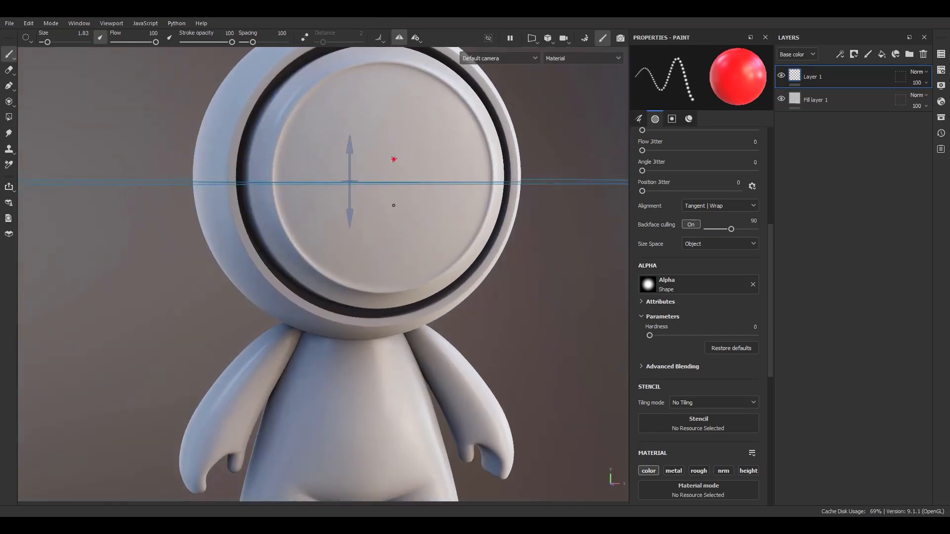
# - Paint dotted red rectangles mirrored across the Y plane on the face disc, moving the plane higher between them
pyautogui.moveTo(371, 167)
pyautogui.mouseDown()
pyautogui.moveTo(453, 165)
pyautogui.moveTo(452, 139)
pyautogui.moveTo(381, 116)
pyautogui.moveTo(321, 113)
pyautogui.moveTo(320, 158)
pyautogui.moveTo(356, 169)
pyautogui.moveTo(371, 168)
pyautogui.moveTo(349, 153)
pyautogui.moveTo(350, 124)
pyautogui.moveTo(343, 126)
pyautogui.moveTo(439, 126)
pyautogui.mouseUp()
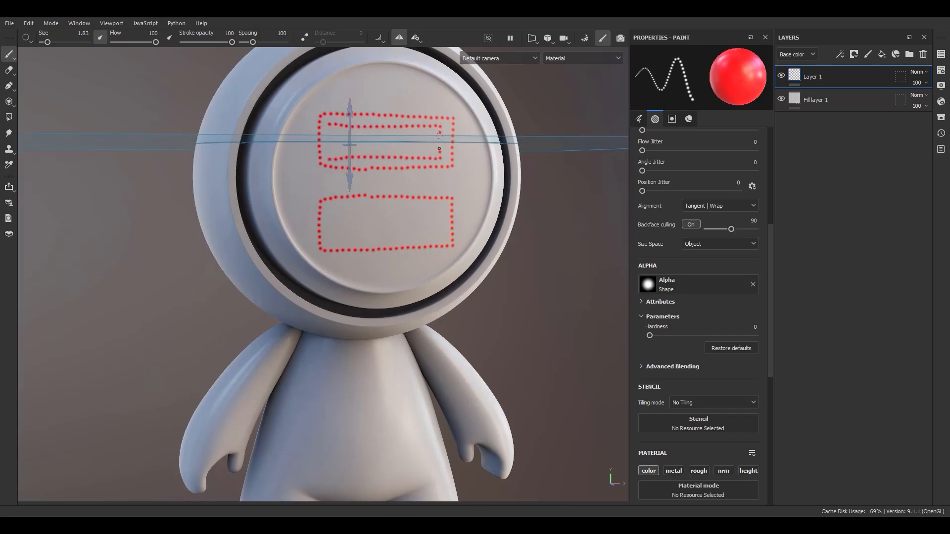
pyautogui.moveTo(333, 124); pyautogui.dragTo(333, 141)
pyautogui.keyDown('alt'); pyautogui.moveTo(397, 148); pyautogui.dragTo(359, 161); pyautogui.keyUp('alt')
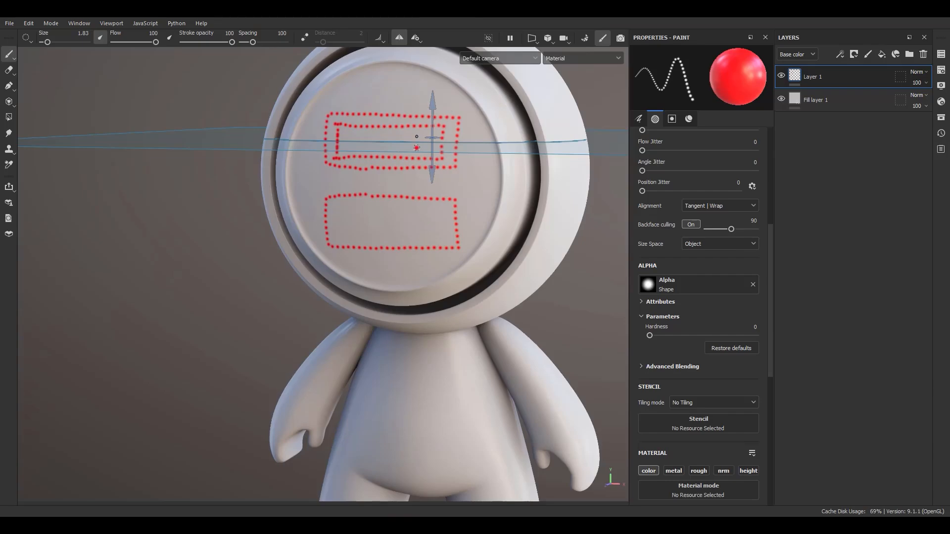
pyautogui.scroll(-2, 416, 147)
pyautogui.moveTo(380, 172)
pyautogui.keyDown('alt'); pyautogui.mouseDown()
pyautogui.moveTo(506, 183)
pyautogui.moveTo(469, 184)
pyautogui.mouseUp(); pyautogui.keyUp('alt')
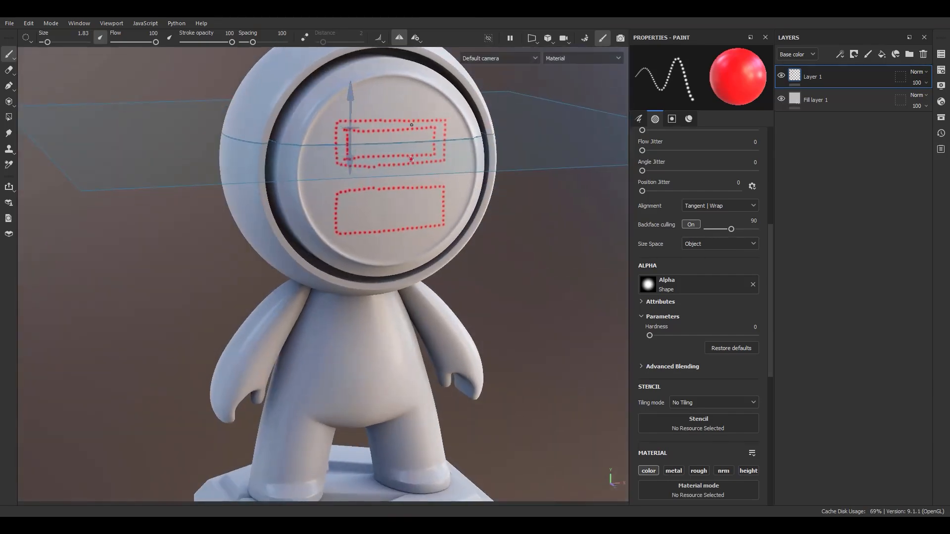
# - Switch from mirror to radial symmetry around the Z axis, and open its settings with the head in view
pyautogui.click(414, 34)
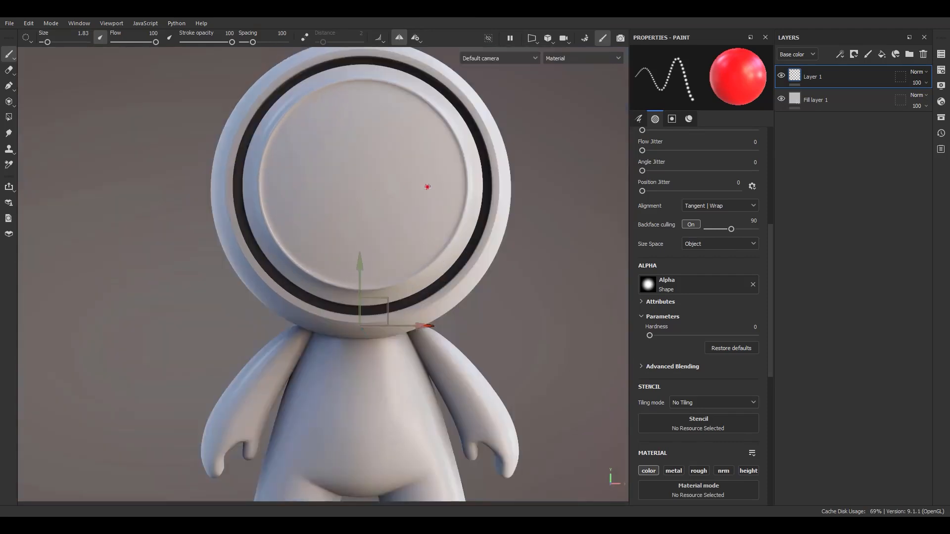
pyautogui.keyDown('alt'); pyautogui.moveTo(427, 187); pyautogui.dragTo(397, 265, button='middle'); pyautogui.keyUp('alt')
pyautogui.keyDown('alt'); pyautogui.moveTo(396, 265); pyautogui.dragTo(422, 189); pyautogui.keyUp('alt')
pyautogui.keyDown('alt'); pyautogui.moveTo(422, 189); pyautogui.dragTo(381, 194, button='right'); pyautogui.keyUp('alt')
pyautogui.keyDown('alt'); pyautogui.moveTo(381, 194); pyautogui.dragTo(381, 229, button='middle'); pyautogui.keyUp('alt')
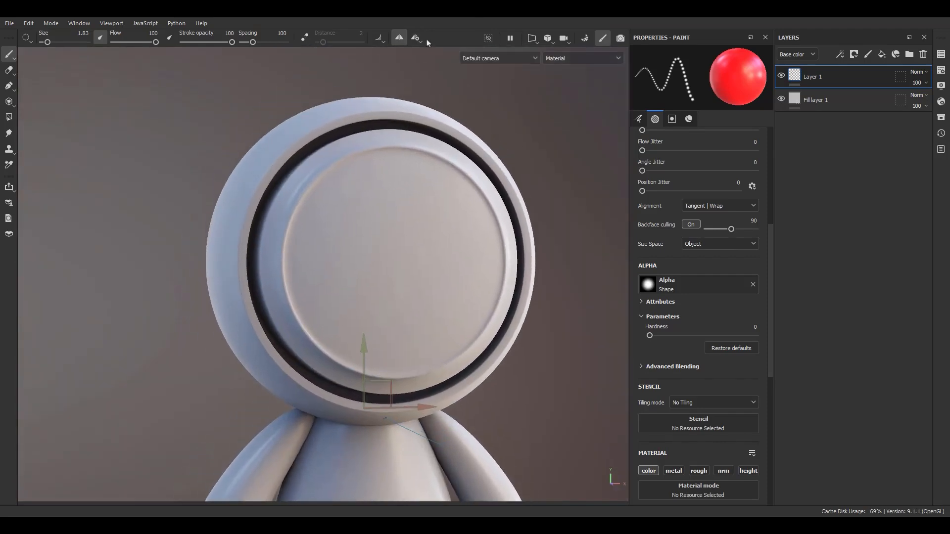
pyautogui.click(416, 38)
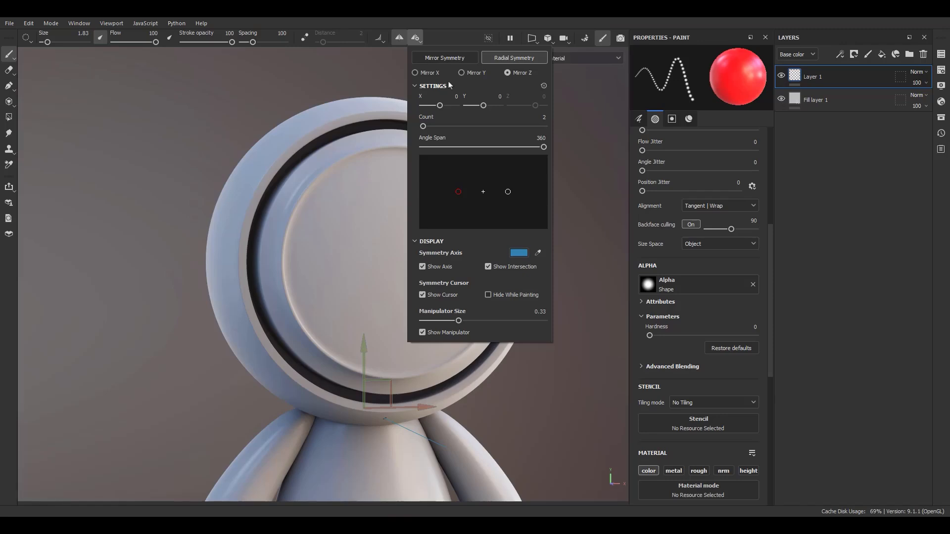
# - Move the radial symmetry axis up onto the face disc with the manipulator, to a Y offset of about 0.513
pyautogui.keyDown('alt'); pyautogui.moveTo(435, 355); pyautogui.dragTo(440, 307, button='middle'); pyautogui.keyUp('alt')
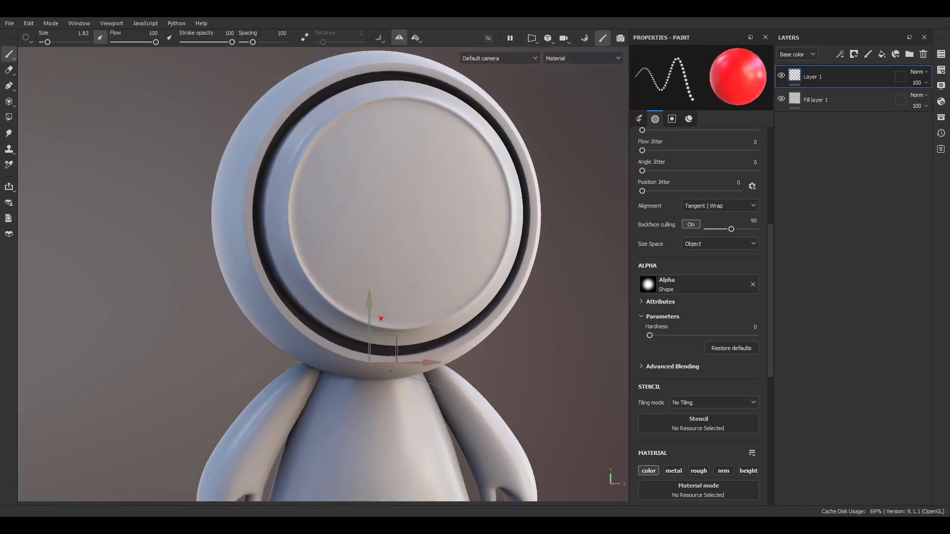
pyautogui.moveTo(373, 320); pyautogui.dragTo(512, 301)
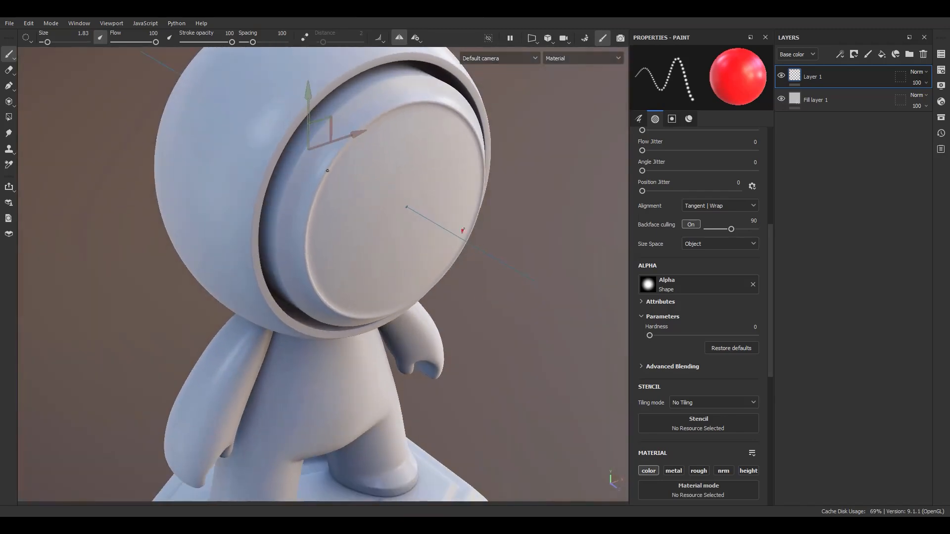
pyautogui.keyDown('alt'); pyautogui.moveTo(405, 201); pyautogui.dragTo(337, 164); pyautogui.keyUp('alt')
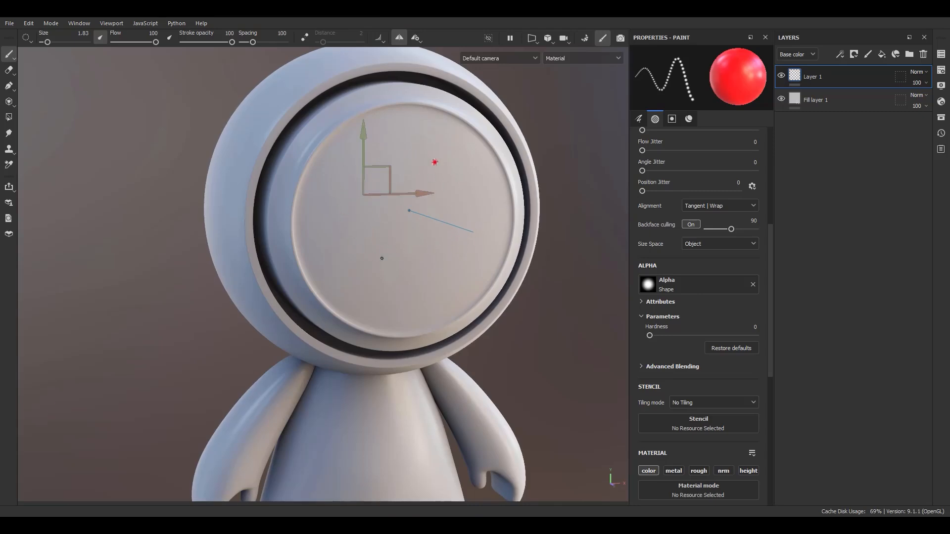
pyautogui.moveTo(374, 260)
pyautogui.keyDown('alt'); pyautogui.mouseDown()
pyautogui.moveTo(310, 246)
pyautogui.moveTo(335, 242)
pyautogui.mouseUp(); pyautogui.keyUp('alt')
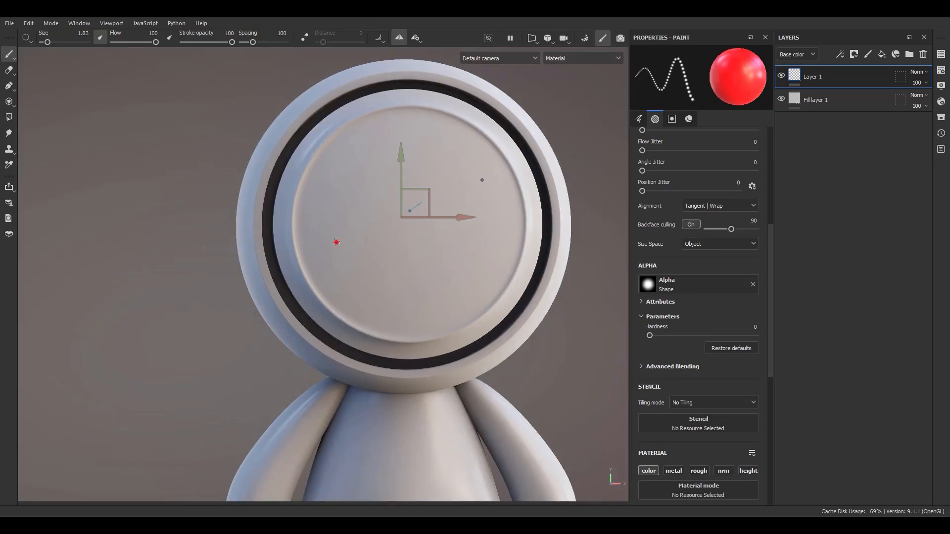
# - Try the Y axis for the radial symmetry and return it to the Z axis
pyautogui.click(415, 39)
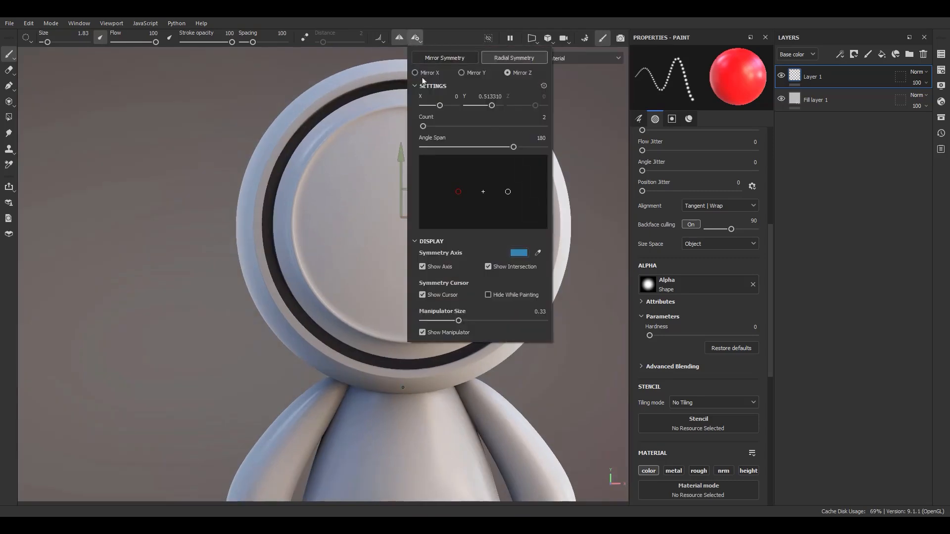
pyautogui.click(463, 74)
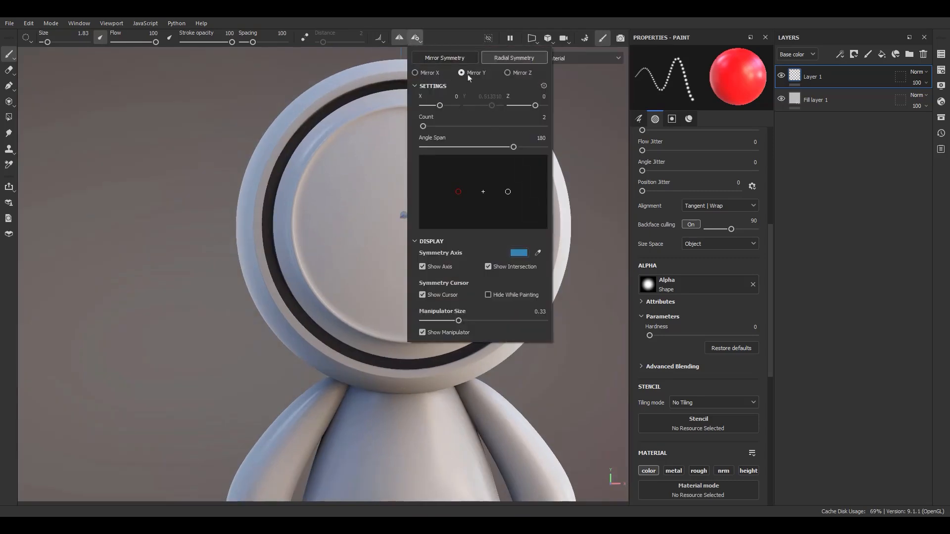
pyautogui.click(508, 74)
pyautogui.click(355, 216)
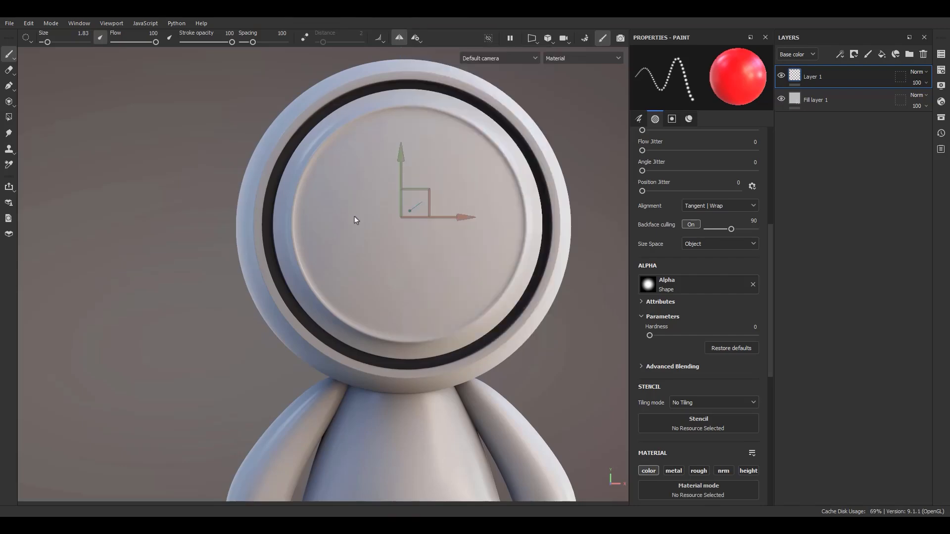
# - Set the radial symmetry's Y offset to 0.5
pyautogui.keyDown('alt'); pyautogui.moveTo(354, 216); pyautogui.dragTo(339, 224, button='middle'); pyautogui.keyUp('alt')
pyautogui.moveTo(383, 240)
pyautogui.keyDown('alt'); pyautogui.mouseDown()
pyautogui.moveTo(429, 255)
pyautogui.moveTo(394, 229)
pyautogui.moveTo(382, 244)
pyautogui.mouseUp(); pyautogui.keyUp('alt')
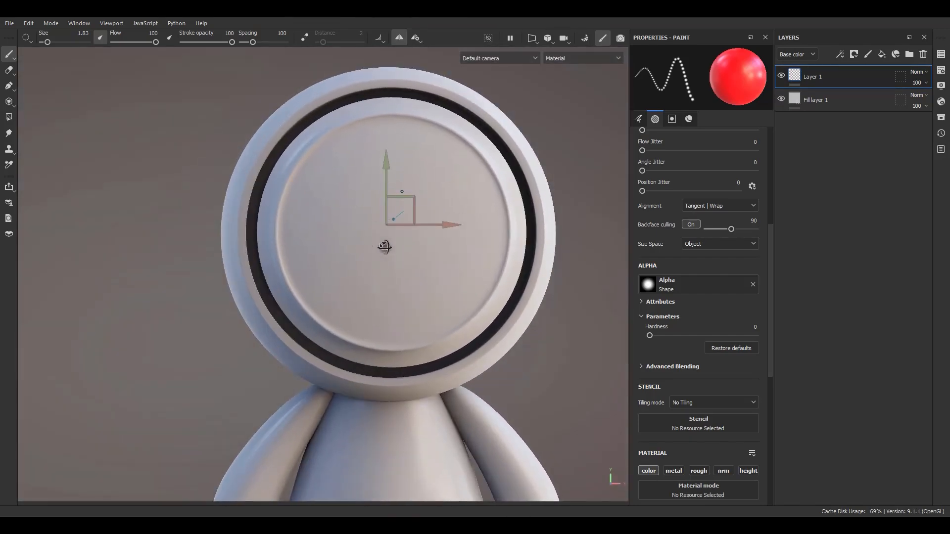
pyautogui.click(415, 38)
pyautogui.doubleClick(475, 97)
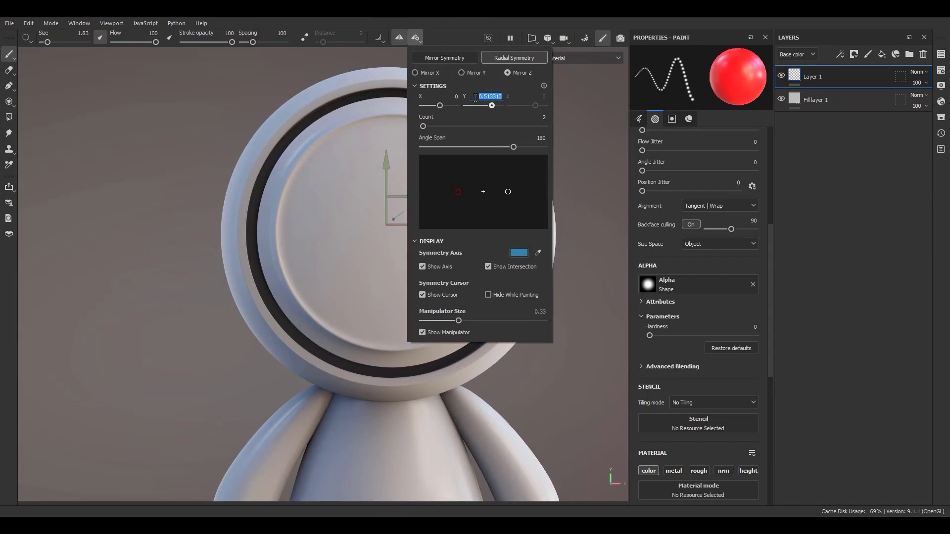
pyautogui.write('0.5')
pyautogui.press('Return')
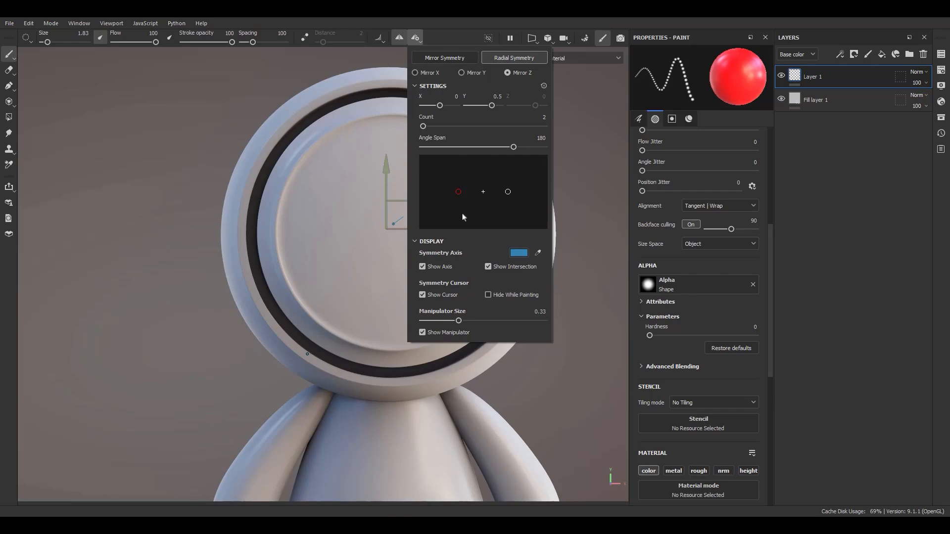
# - Paint curving dotted red strokes around the centre of the face disc using radial symmetry with a count of 2
pyautogui.click(366, 201)
pyautogui.moveTo(351, 231)
pyautogui.mouseDown()
pyautogui.moveTo(352, 203)
pyautogui.moveTo(396, 153)
pyautogui.moveTo(431, 152)
pyautogui.moveTo(497, 226)
pyautogui.mouseUp()
pyautogui.moveTo(288, 223)
pyautogui.mouseDown()
pyautogui.moveTo(330, 153)
pyautogui.moveTo(416, 138)
pyautogui.moveTo(460, 213)
pyautogui.moveTo(435, 299)
pyautogui.moveTo(359, 306)
pyautogui.moveTo(323, 238)
pyautogui.moveTo(445, 176)
pyautogui.moveTo(472, 232)
pyautogui.mouseUp()
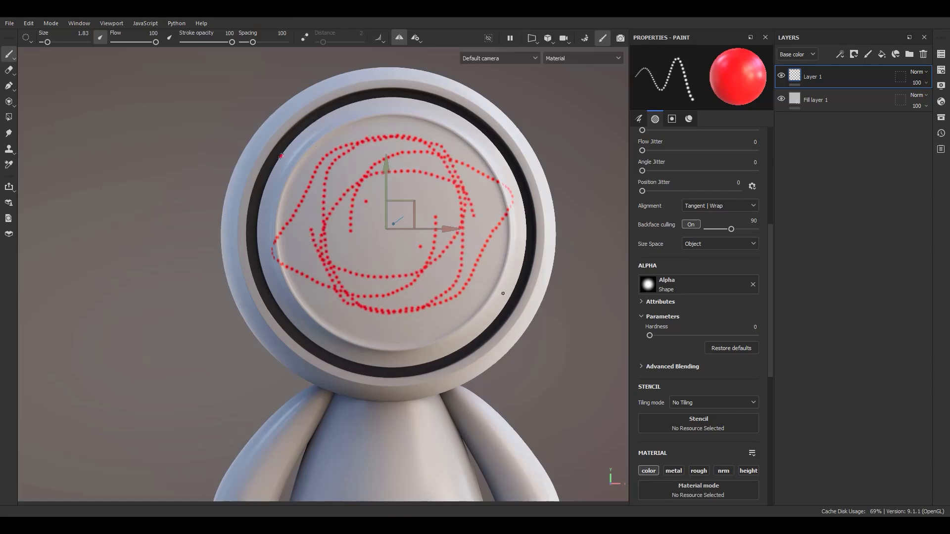
# - Undo the previous strokes and paint a looping dotted red pattern on the face disc using radial symmetry with count 8 and angle span 360
pyautogui.hotkey('ctrl', 'z')
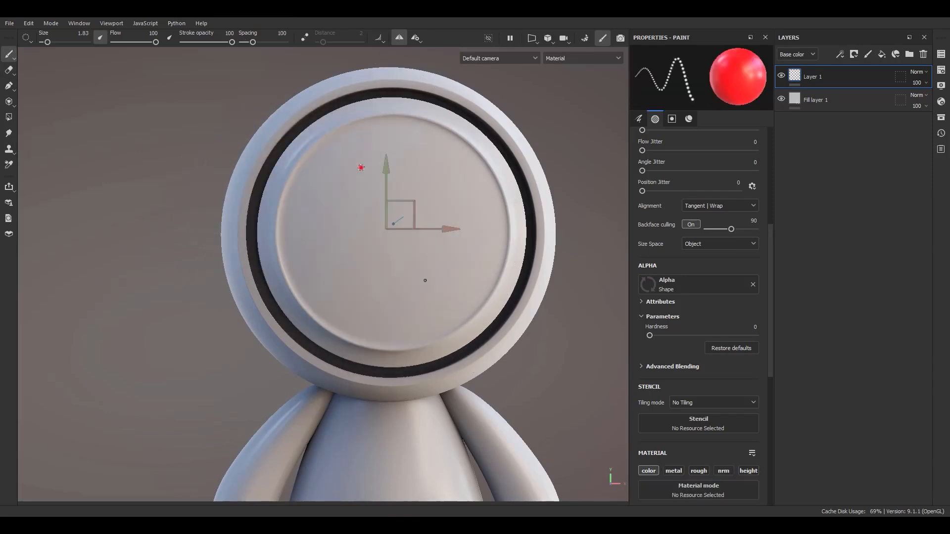
pyautogui.click(415, 38)
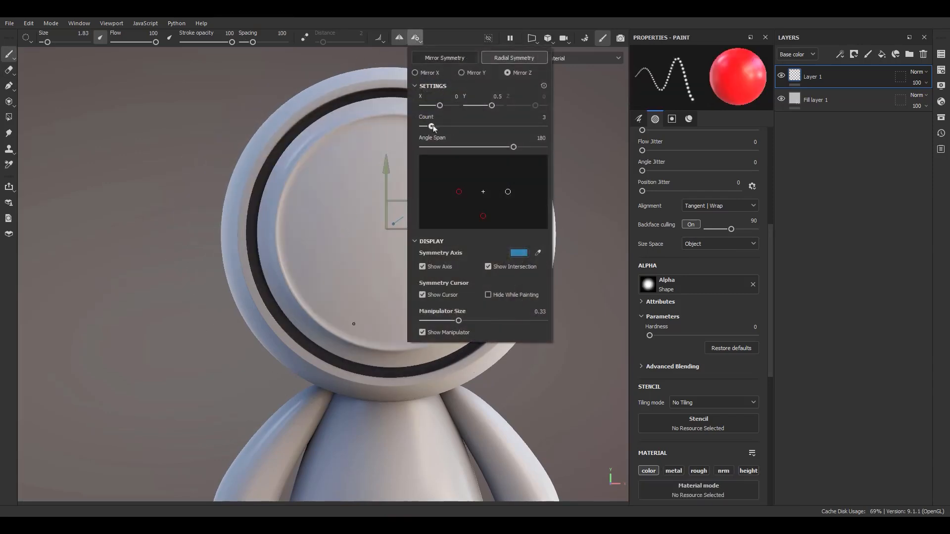
pyautogui.moveTo(432, 127); pyautogui.dragTo(476, 129)
pyautogui.click(415, 38)
pyautogui.moveTo(513, 147); pyautogui.dragTo(577, 147)
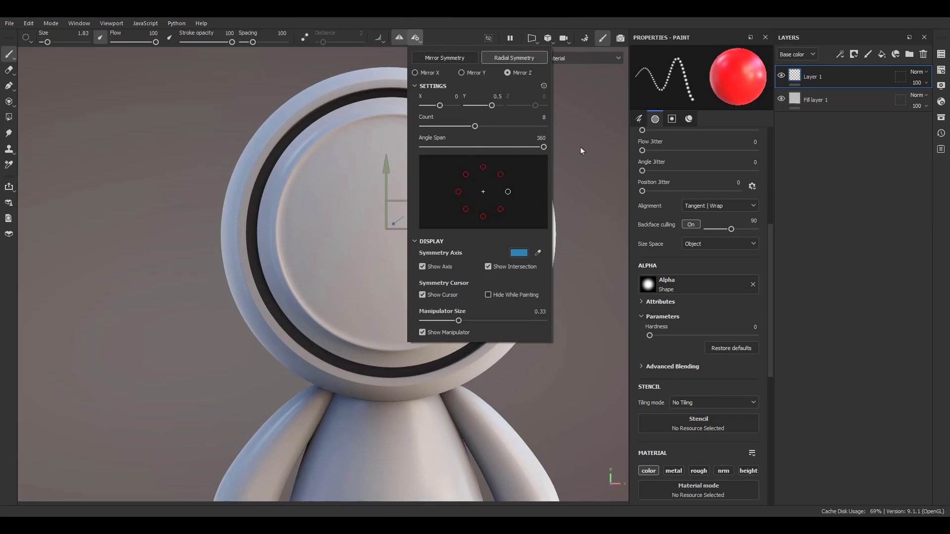
pyautogui.click(319, 197)
pyautogui.moveTo(324, 195)
pyautogui.mouseDown()
pyautogui.moveTo(389, 171)
pyautogui.moveTo(371, 152)
pyautogui.moveTo(396, 127)
pyautogui.moveTo(424, 137)
pyautogui.moveTo(427, 165)
pyautogui.moveTo(403, 161)
pyautogui.moveTo(378, 198)
pyautogui.moveTo(394, 214)
pyautogui.moveTo(386, 126)
pyautogui.mouseUp()
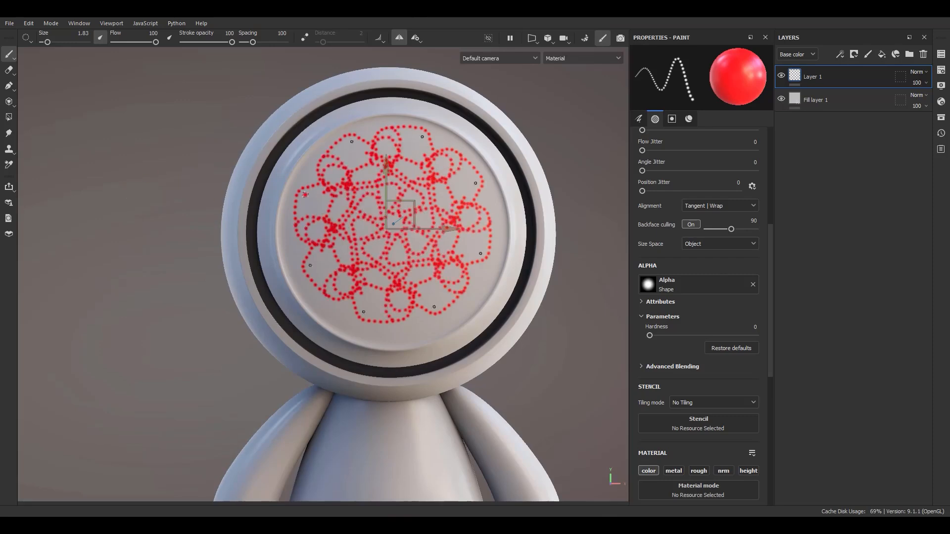
# - Set the radial symmetry's angle span to 180, keeping the count at 8
pyautogui.click(416, 38)
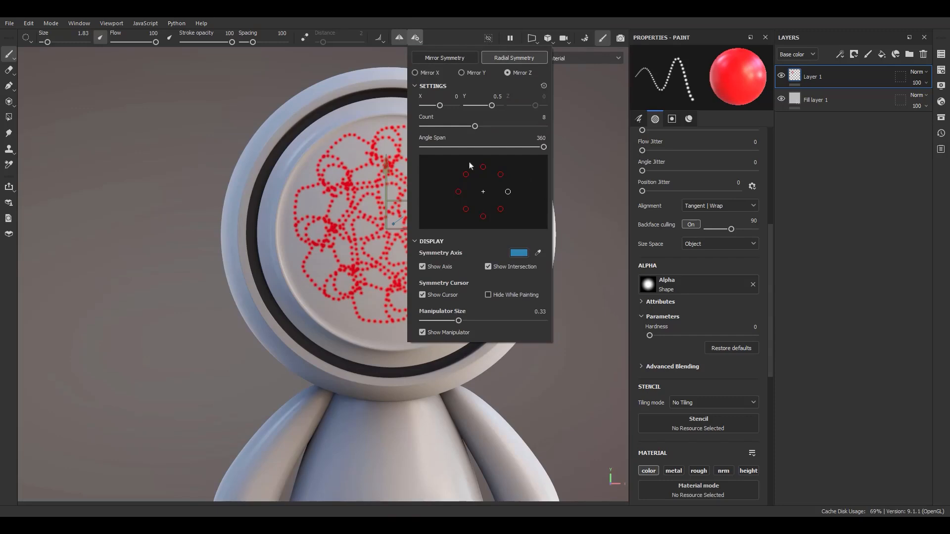
pyautogui.click(541, 138)
pyautogui.write('180')
pyautogui.press('Return')
pyautogui.click(542, 120)
pyautogui.click(368, 227)
# - Erase the looping pattern from the face disc and paint a fan of dotted red strokes radiating outward past its lower edge
pyautogui.press('2')
pyautogui.moveTo(325, 227); pyautogui.dragTo(503, 189)
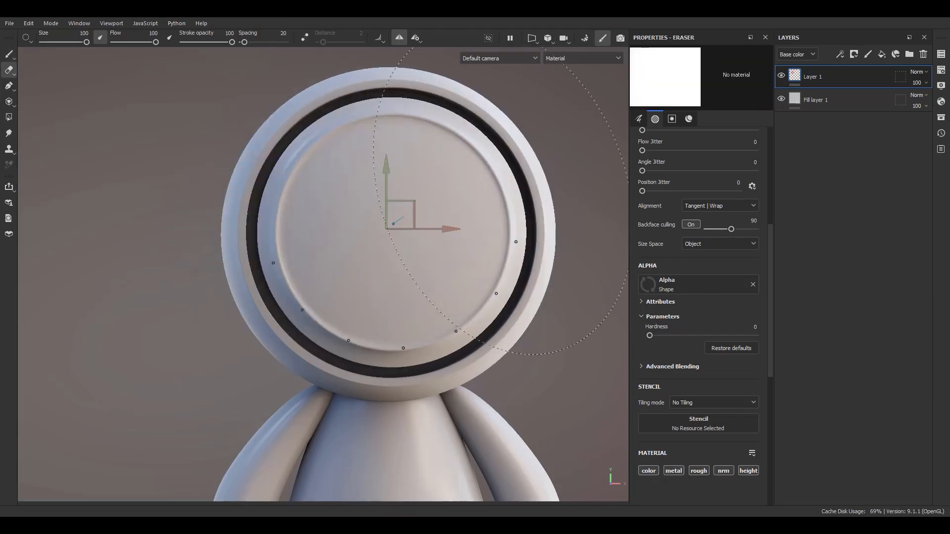
pyautogui.press('1')
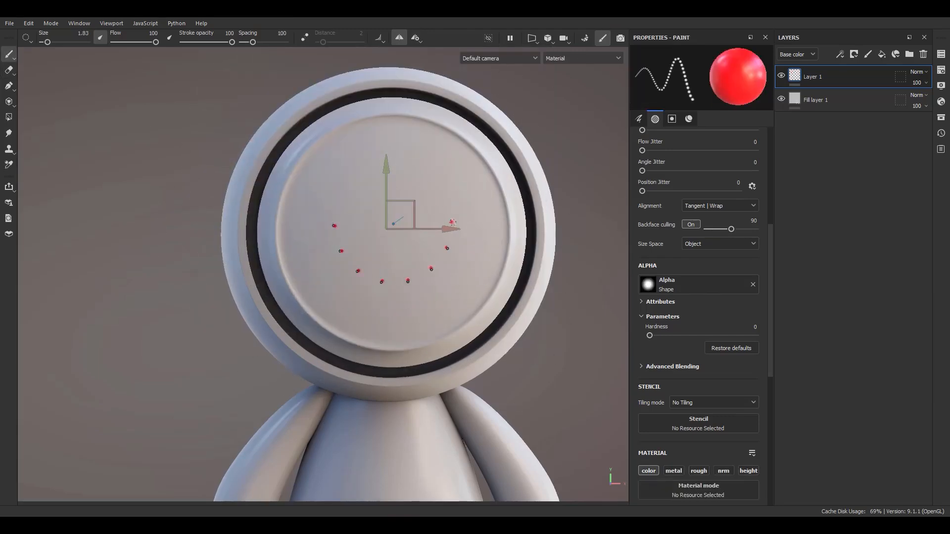
pyautogui.moveTo(453, 222); pyautogui.dragTo(534, 261)
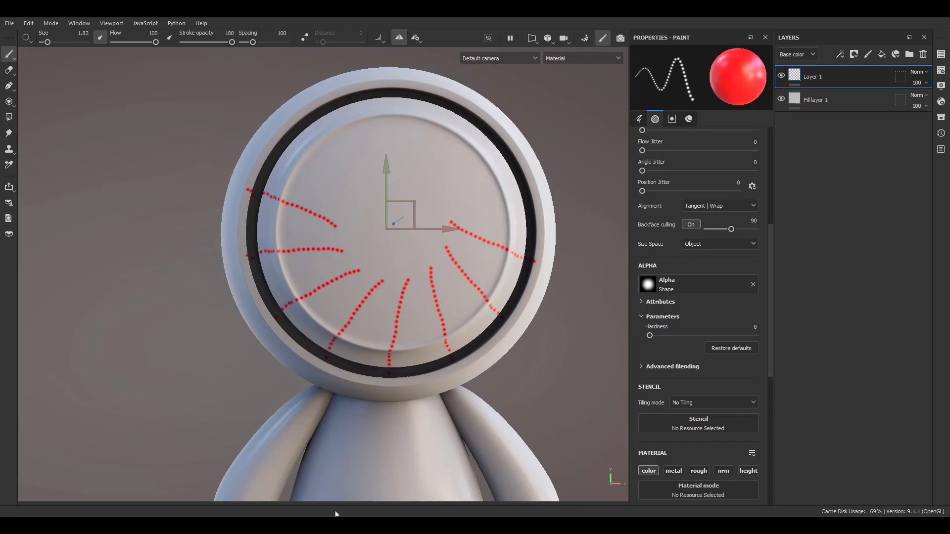
# - Set the radial symmetry's angle span to 360 and raise its count to the maximum
pyautogui.click(415, 39)
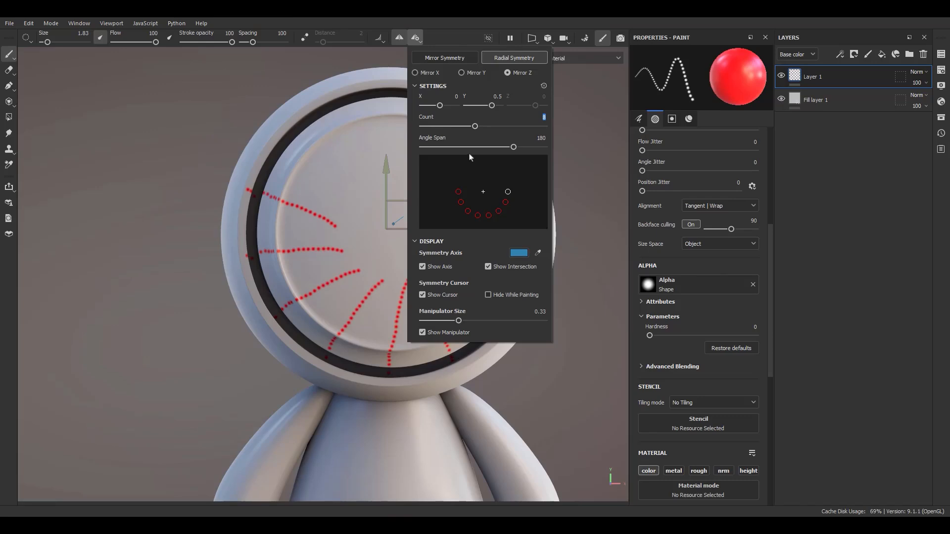
pyautogui.moveTo(514, 146); pyautogui.dragTo(574, 151)
pyautogui.moveTo(476, 127); pyautogui.dragTo(544, 133)
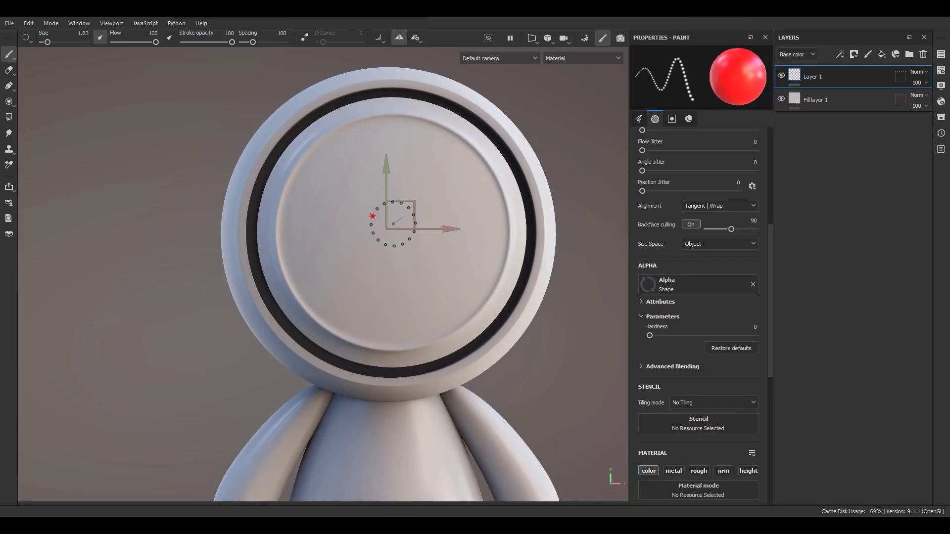
# - Paint a dense flower-like pattern of dotted red petals and central rings on the face disc using radial symmetry, and inspect it from an angle
pyautogui.moveTo(370, 214)
pyautogui.mouseDown()
pyautogui.moveTo(364, 158)
pyautogui.moveTo(354, 179)
pyautogui.moveTo(325, 163)
pyautogui.mouseUp()
pyautogui.moveTo(379, 205); pyautogui.dragTo(393, 224)
pyautogui.moveTo(356, 378)
pyautogui.keyDown('alt'); pyautogui.mouseDown()
pyautogui.moveTo(442, 364)
pyautogui.moveTo(503, 420)
pyautogui.moveTo(460, 273)
pyautogui.mouseUp(); pyautogui.keyUp('alt')
pyautogui.keyDown('alt'); pyautogui.moveTo(459, 274); pyautogui.dragTo(441, 320, button='middle'); pyautogui.keyUp('alt')
pyautogui.keyDown('alt'); pyautogui.moveTo(442, 321); pyautogui.dragTo(438, 200, button='right'); pyautogui.keyUp('alt')
pyautogui.keyDown('alt'); pyautogui.moveTo(438, 265); pyautogui.dragTo(447, 223, button='middle'); pyautogui.keyUp('alt')
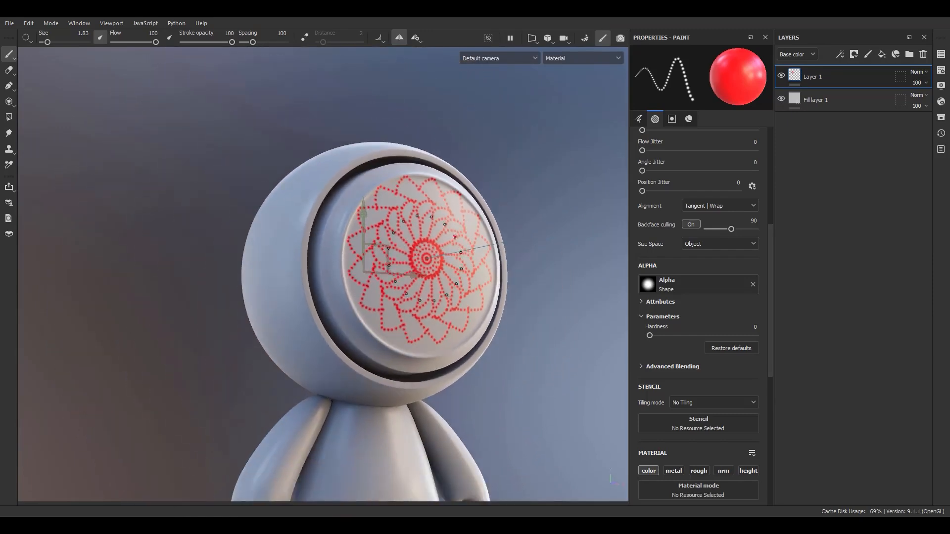
pyautogui.moveTo(447, 223)
pyautogui.keyDown('alt'); pyautogui.mouseDown(button='right')
pyautogui.moveTo(459, 424)
pyautogui.moveTo(428, 270)
pyautogui.mouseUp(button='right'); pyautogui.keyUp('alt')
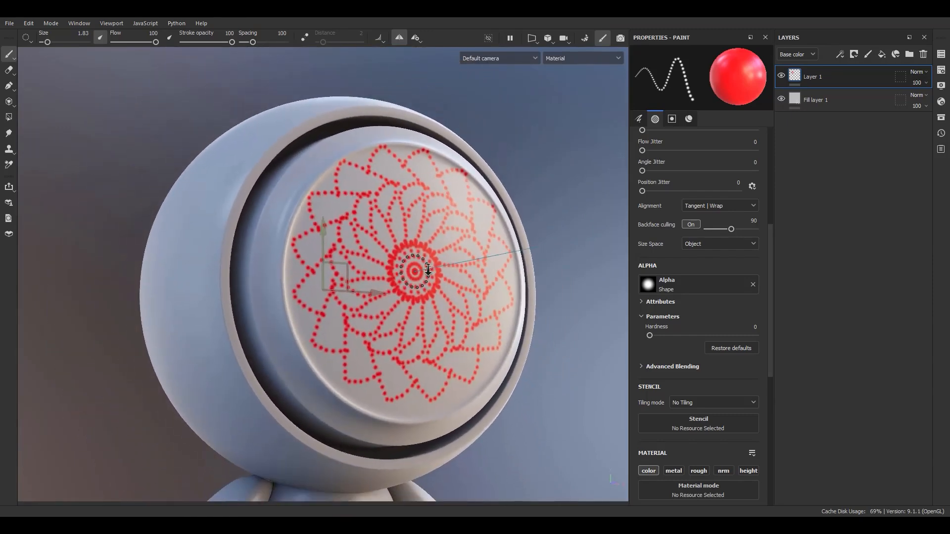